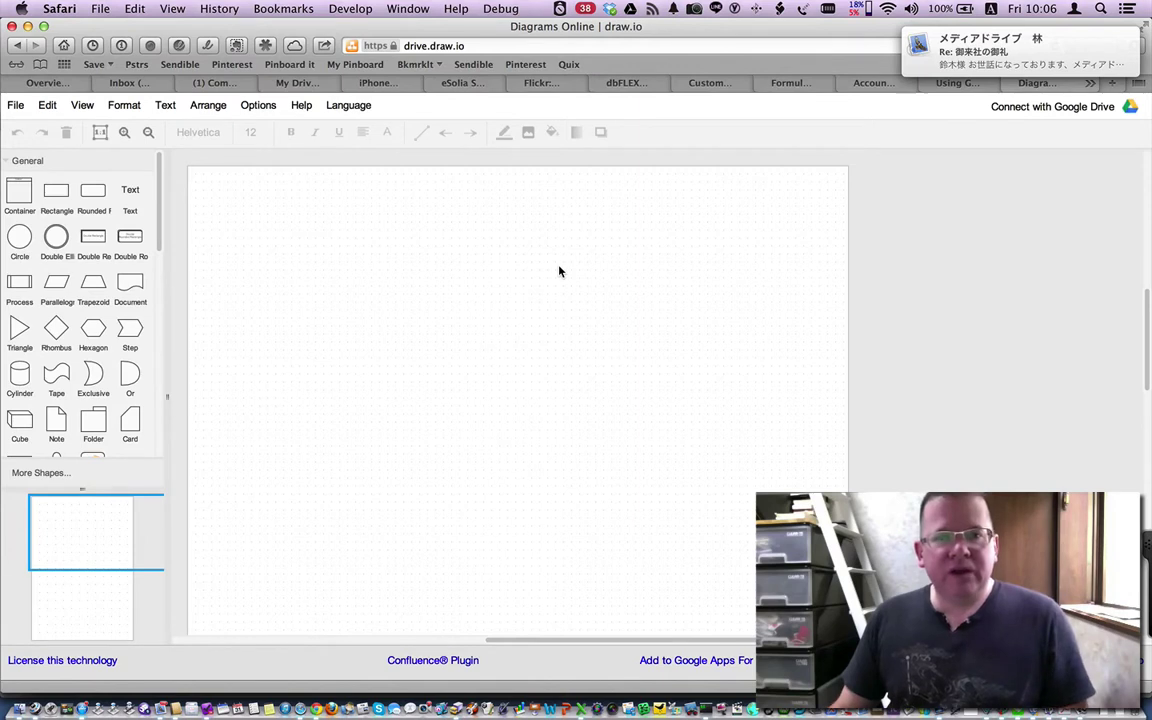
Inspect the Arrange layer options without changes, then select the page's web address
{"action": "left_click", "coordinate": [196, 110]}
{"action": "mouse_move", "coordinate": [257, 248]}
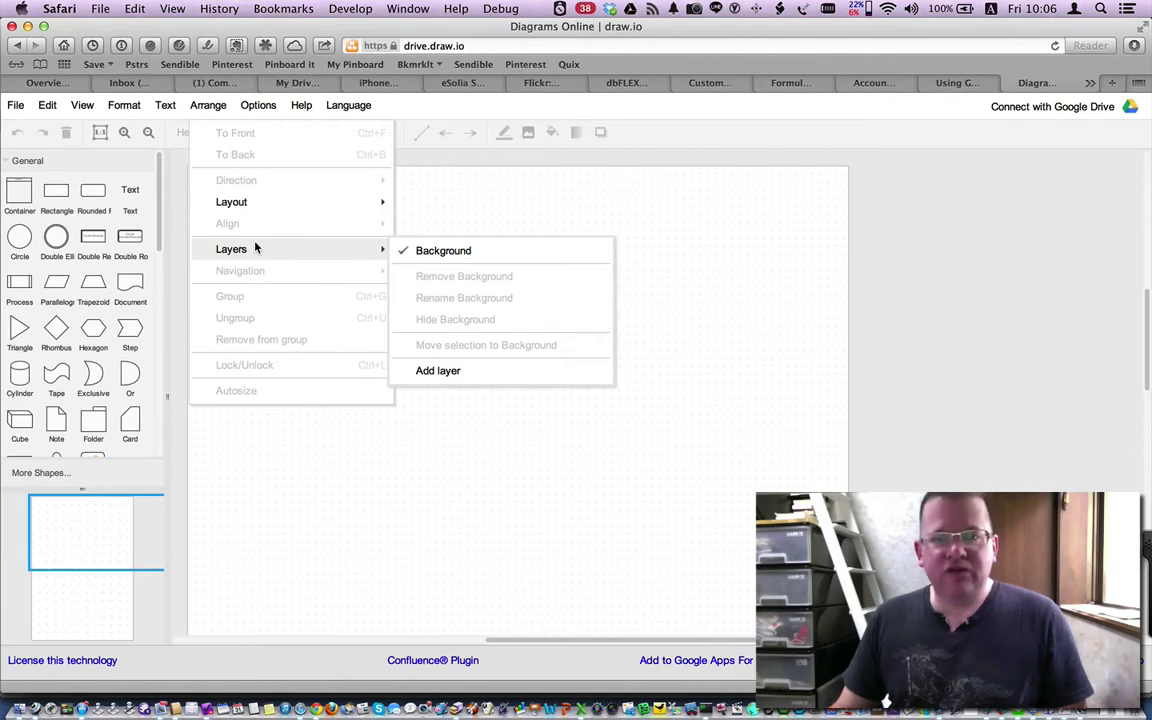
{"action": "left_click", "coordinate": [455, 211]}
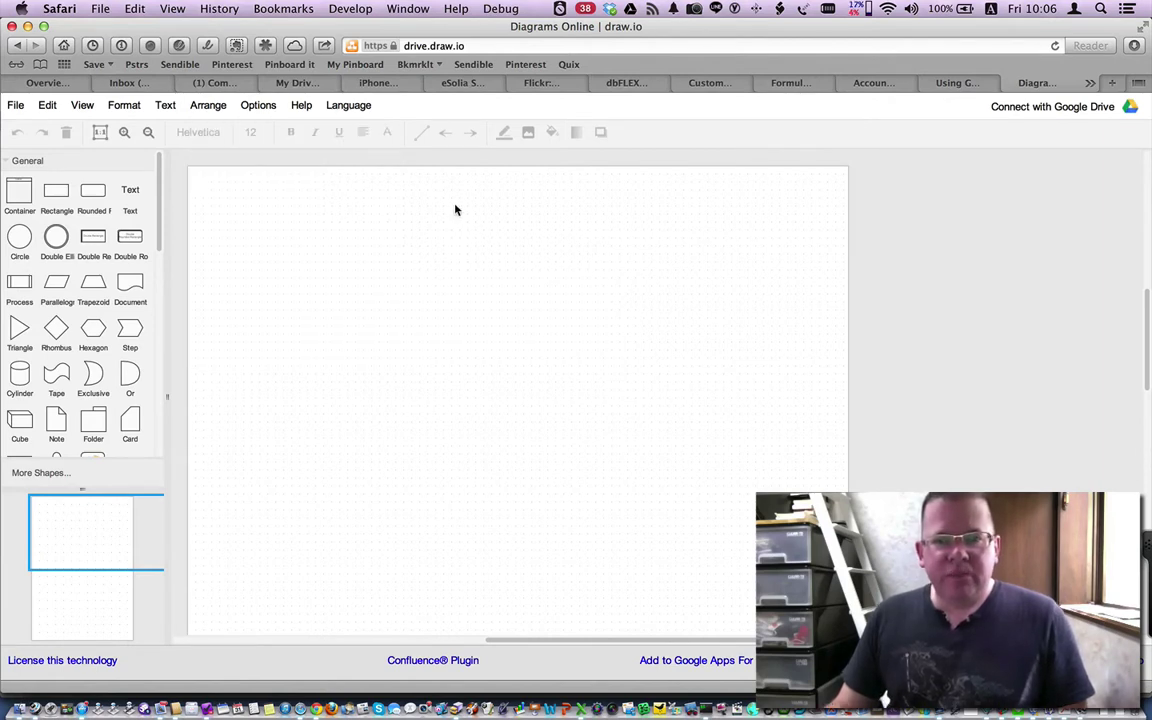
{"action": "left_click", "coordinate": [420, 45]}
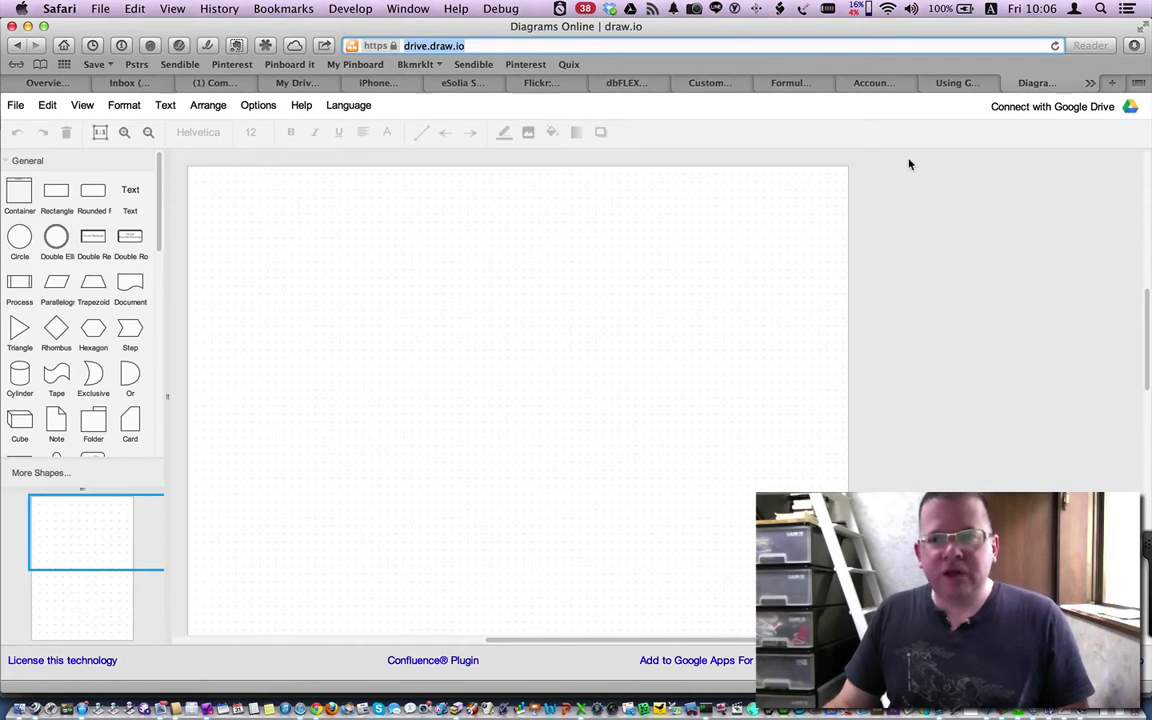
Connect the diagram to Google Drive and grant draw.io permission to use it
{"action": "left_click", "coordinate": [1032, 112]}
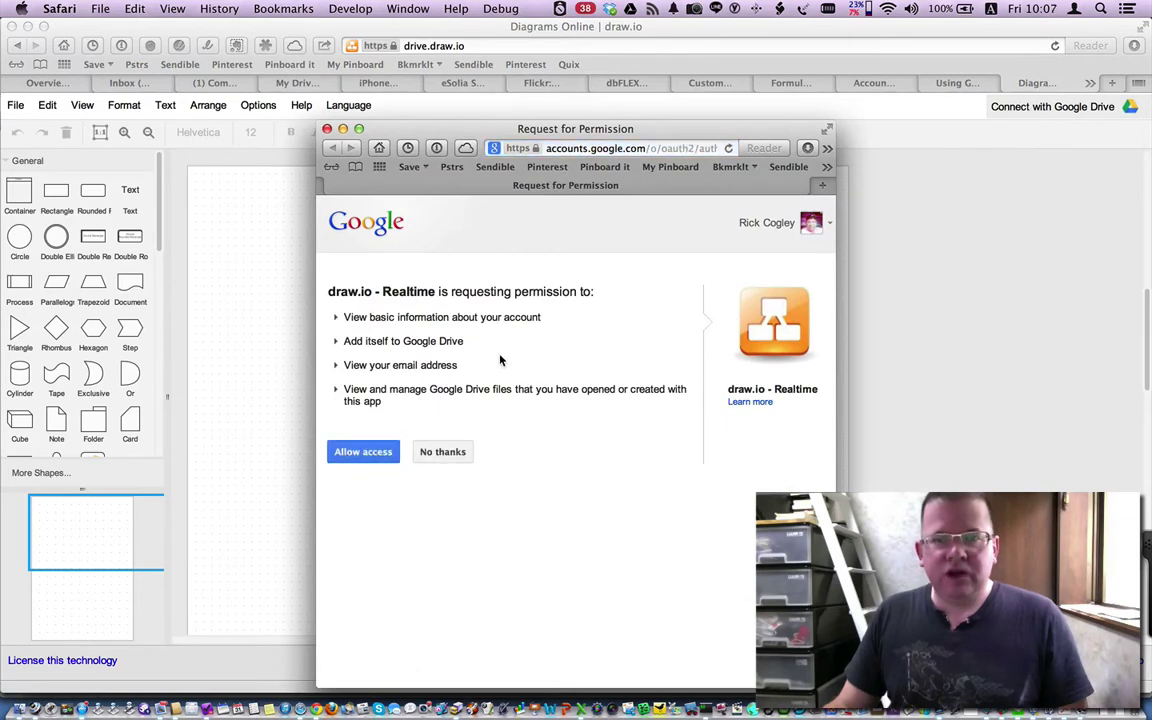
{"action": "left_click", "coordinate": [378, 457]}
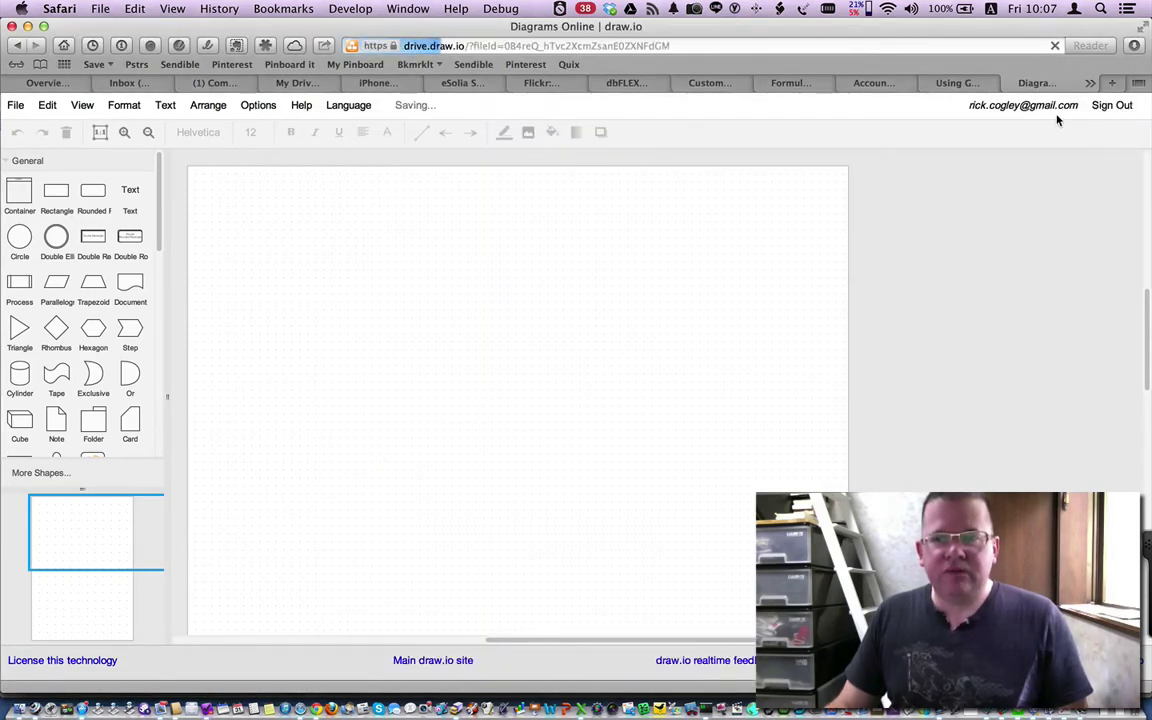
{"action": "left_click", "coordinate": [1052, 107]}
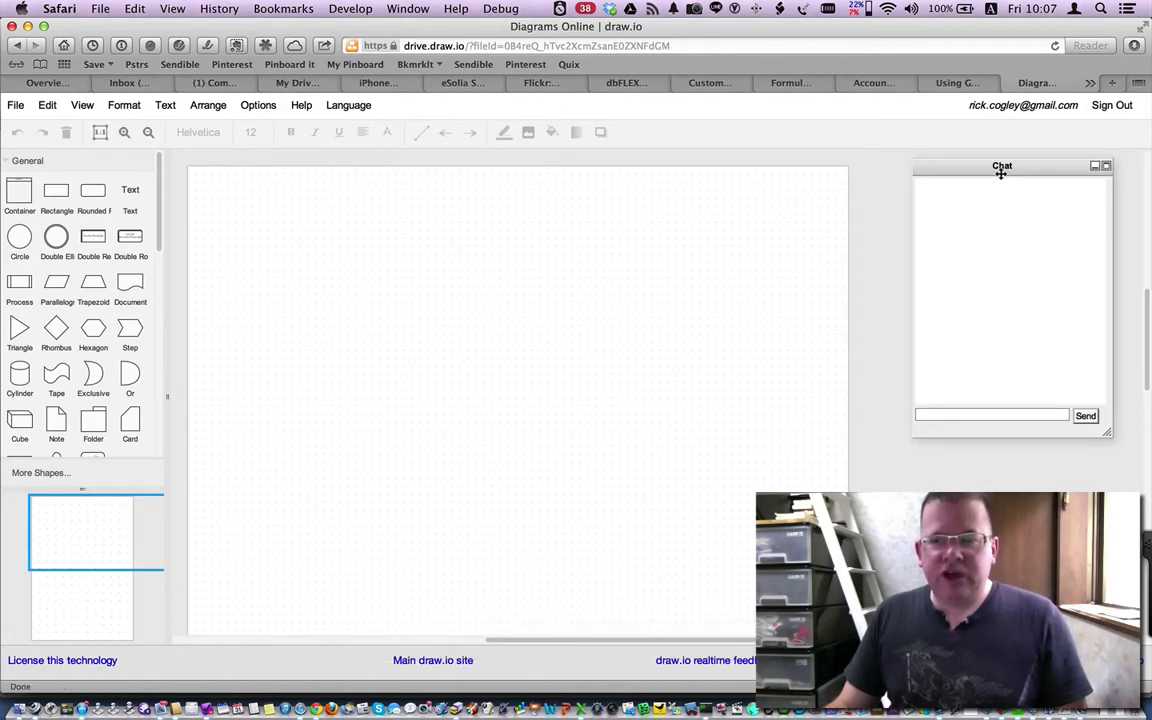
Move the chat panel slightly left and down, and check the layer options without adding one
{"action": "left_click_drag", "start_coordinate": [1001, 173], "coordinate": [971, 187]}
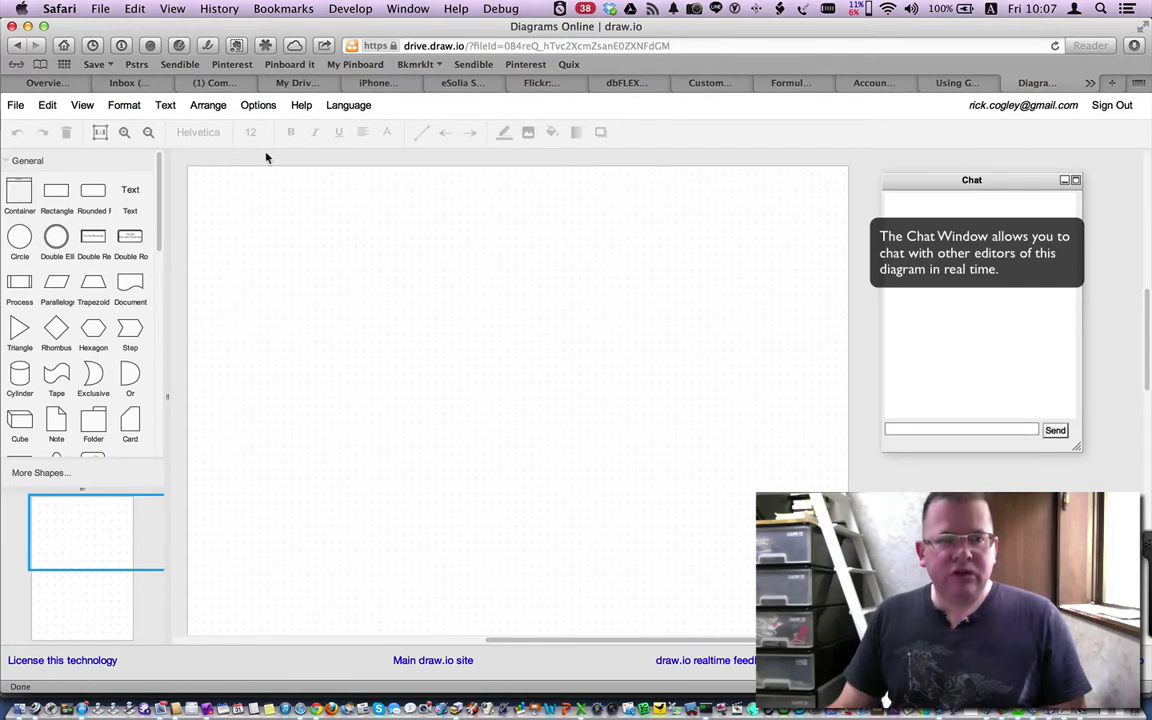
{"action": "left_click", "coordinate": [216, 106]}
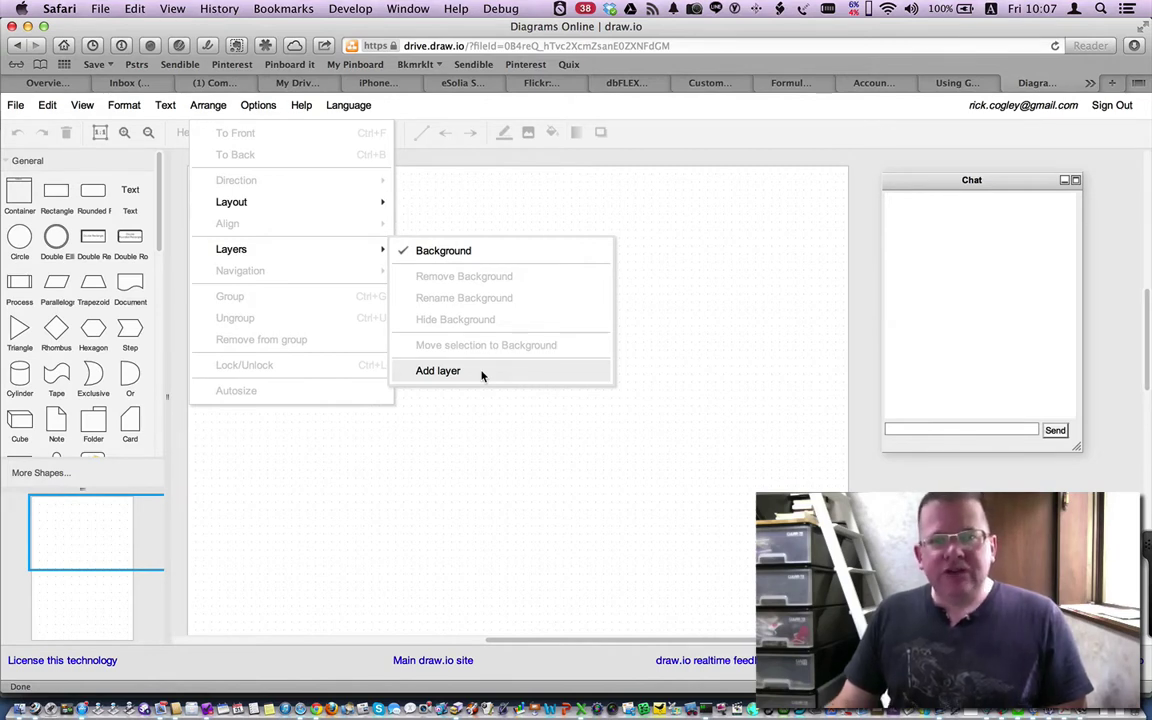
{"action": "left_click", "coordinate": [660, 314]}
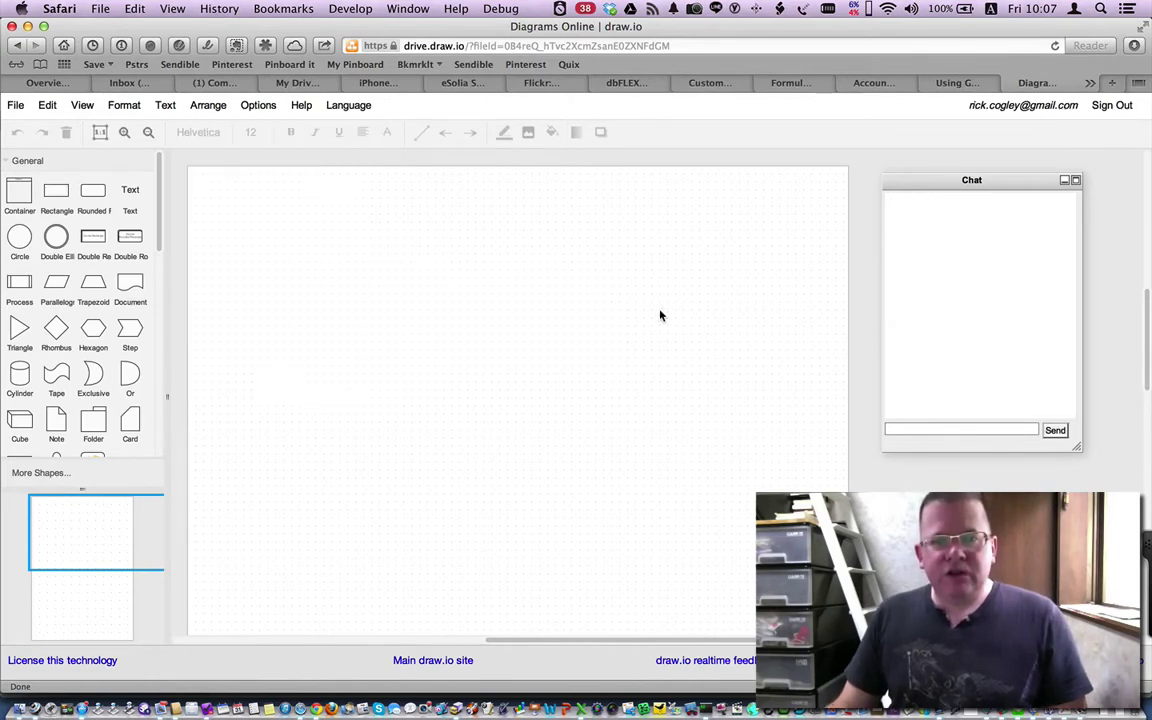
Drag an Image shape to the page's top-left, dismissing the picture picker without choosing one
{"action": "scroll", "coordinate": [117, 388], "scroll_direction": "down", "scroll_amount": 5}
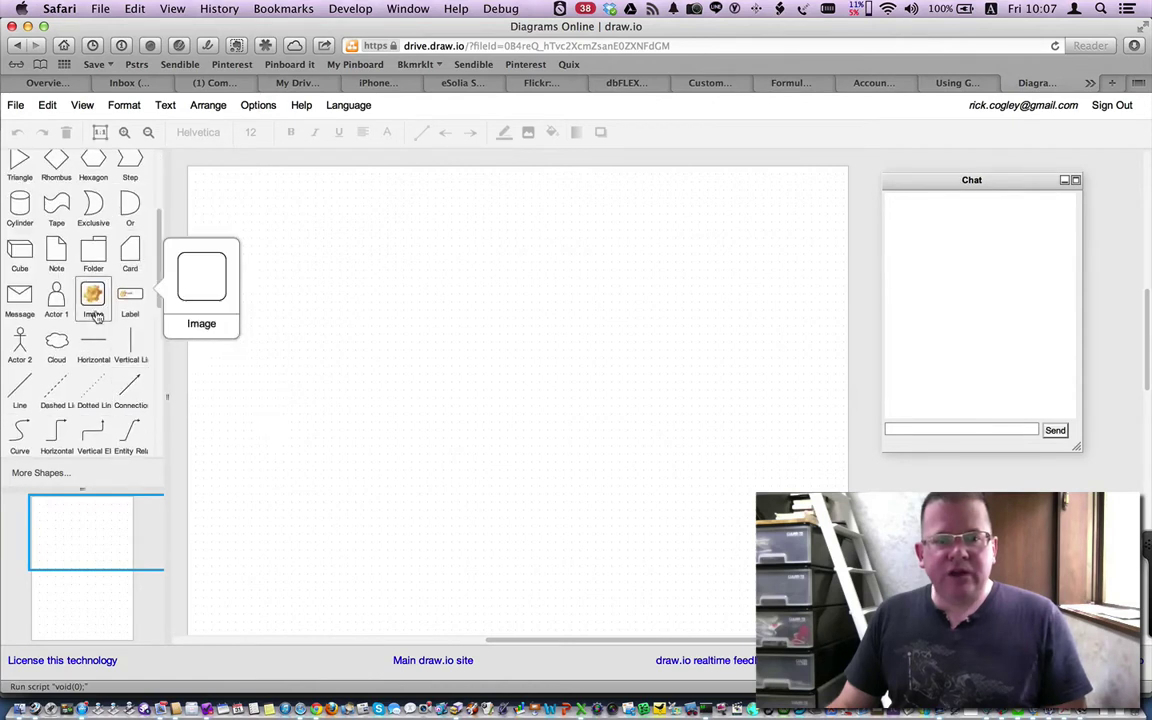
{"action": "left_click_drag", "start_coordinate": [93, 293], "coordinate": [219, 197]}
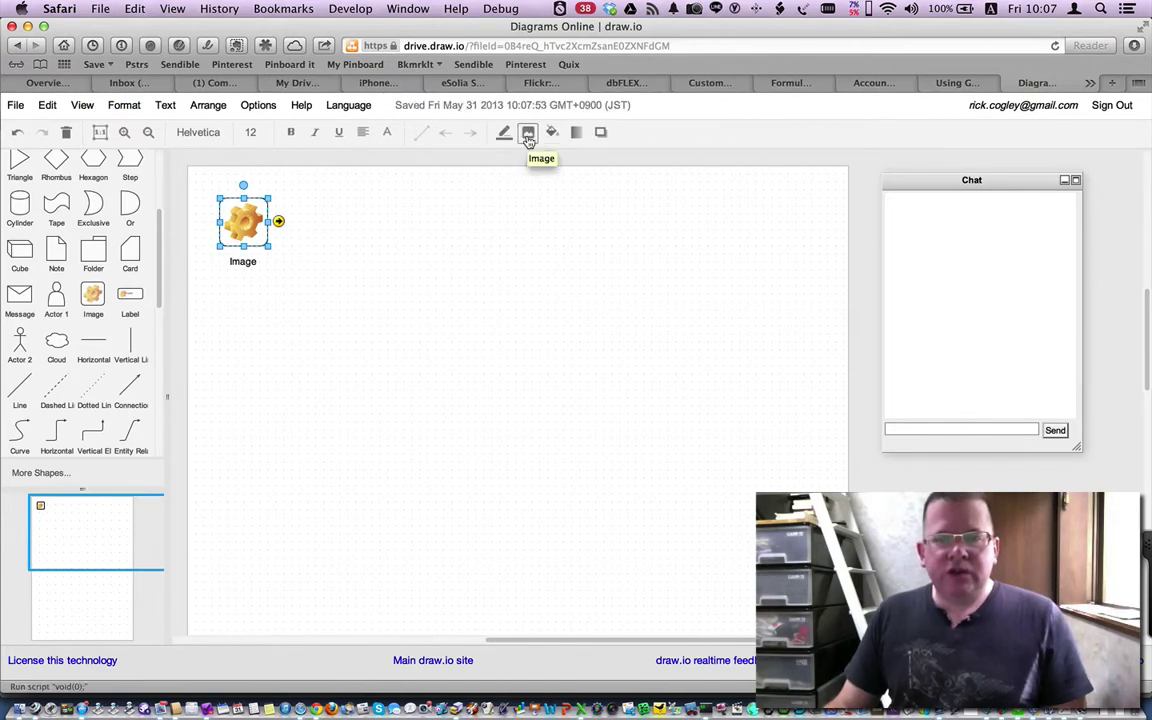
{"action": "left_click", "coordinate": [528, 139]}
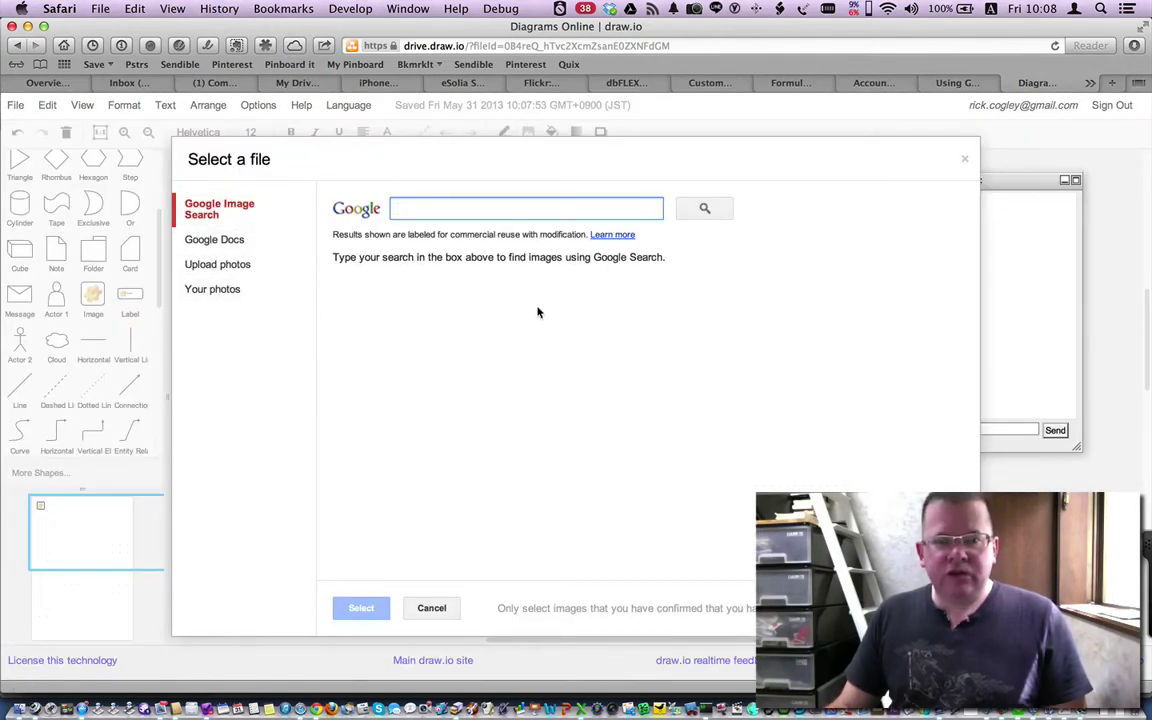
{"action": "left_click", "coordinate": [427, 609]}
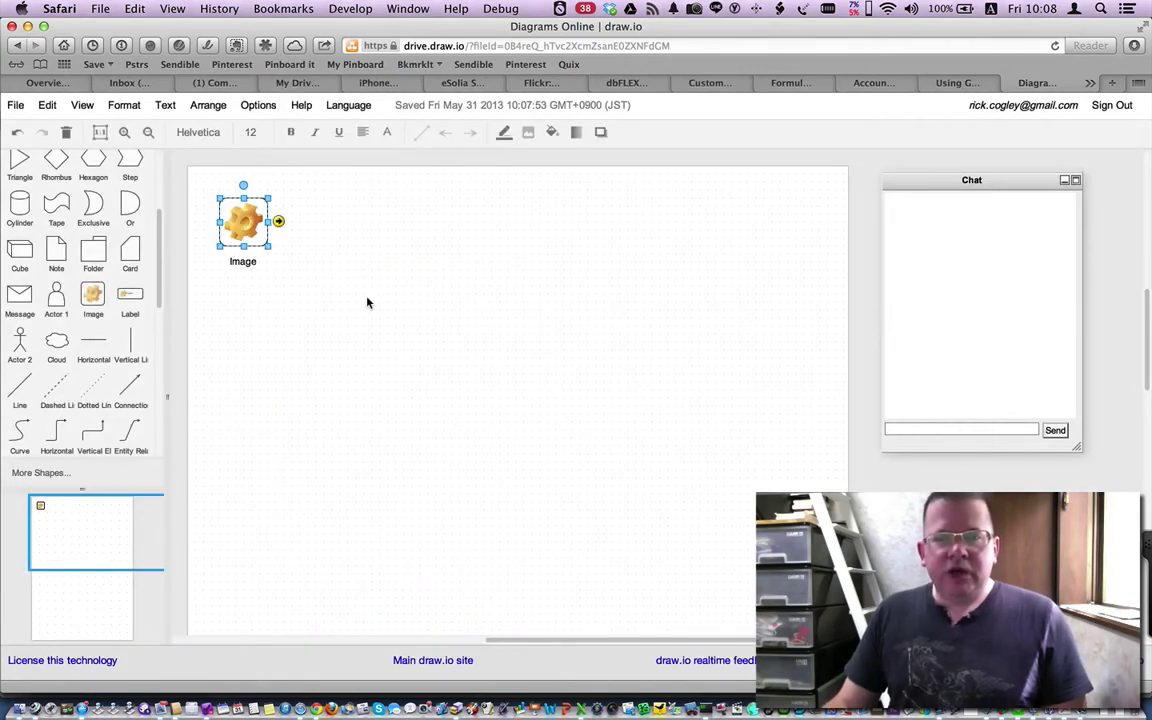
Clear the image shape's style via Format > Style to remove the gear picture
{"action": "left_click", "coordinate": [152, 106]}
{"action": "mouse_move", "coordinate": [124, 105]}
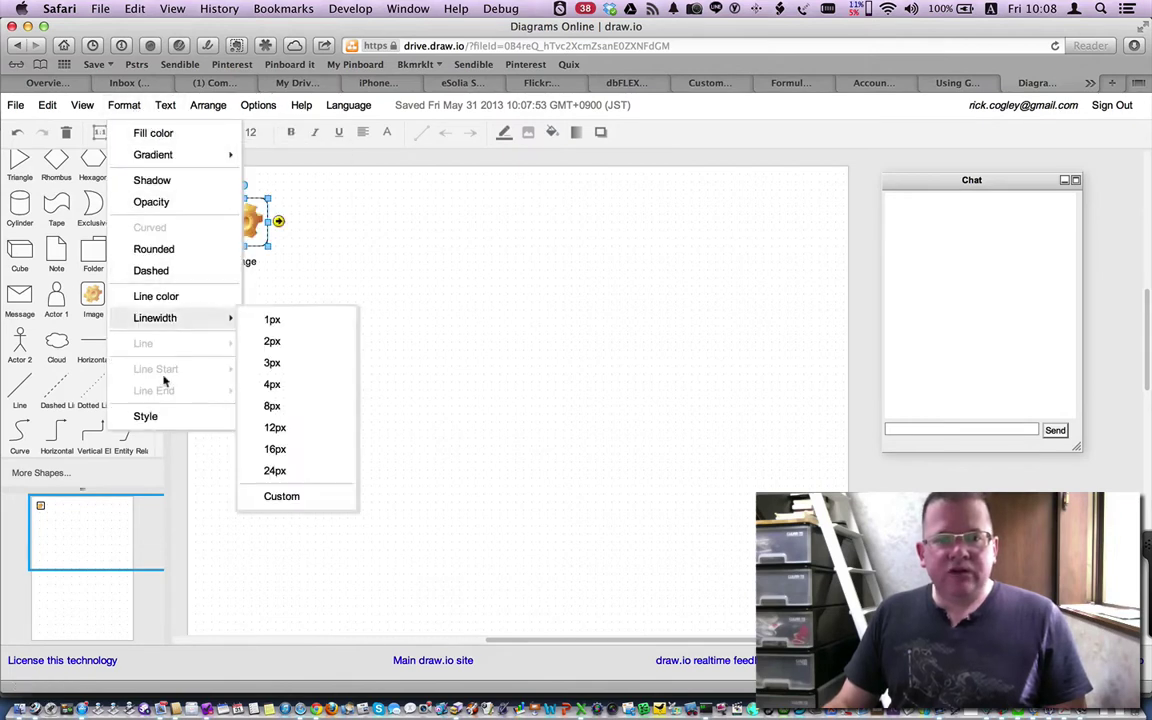
{"action": "left_click", "coordinate": [146, 416]}
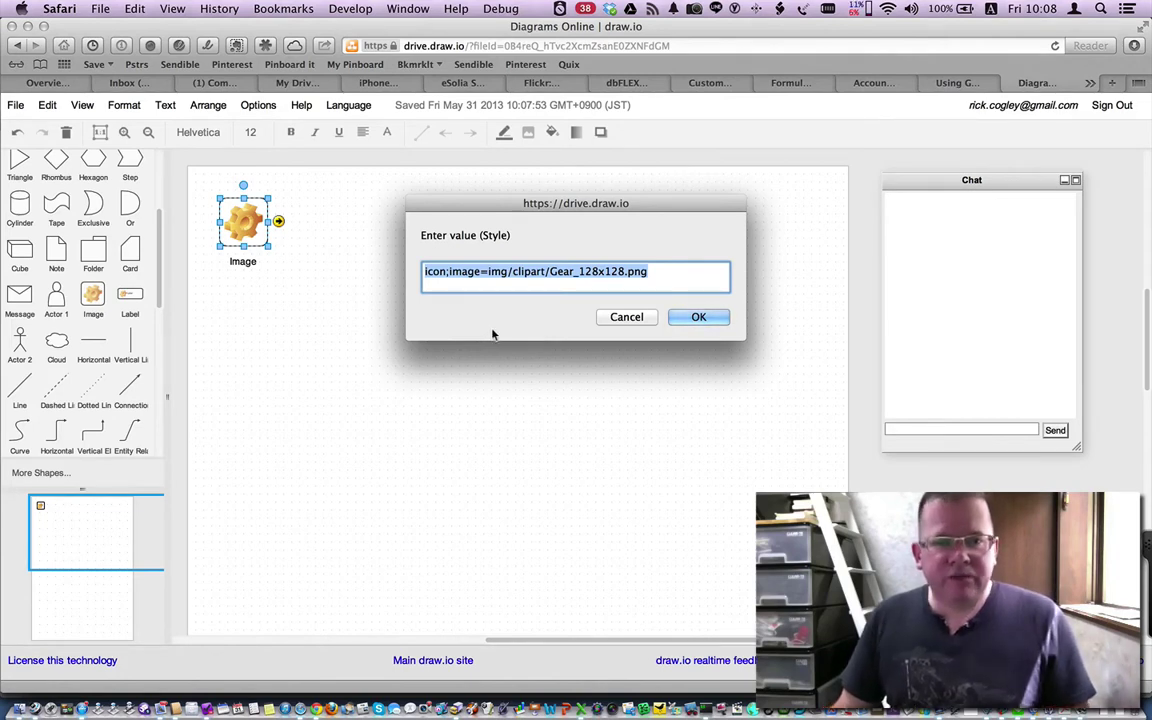
{"action": "left_click", "coordinate": [626, 317]}
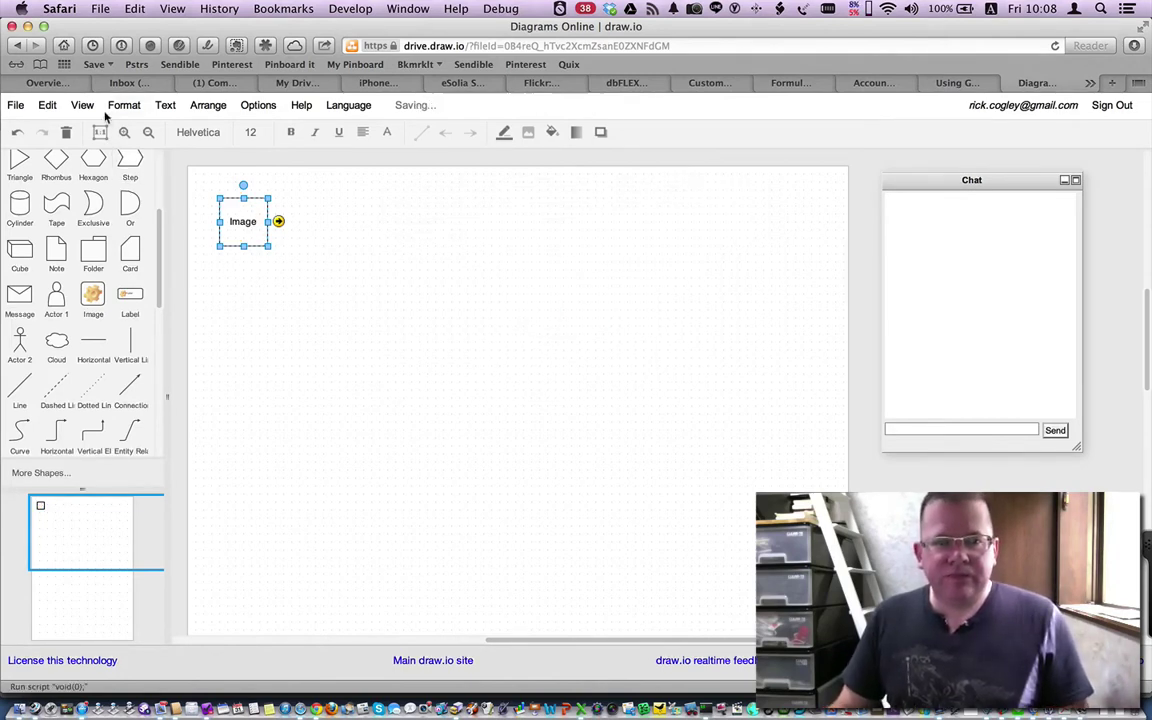
Paste the eSolia-Logo-Color.svg style with resizable=0;movable=0;rotatable=0 into the style editor
{"action": "left_click", "coordinate": [124, 105]}
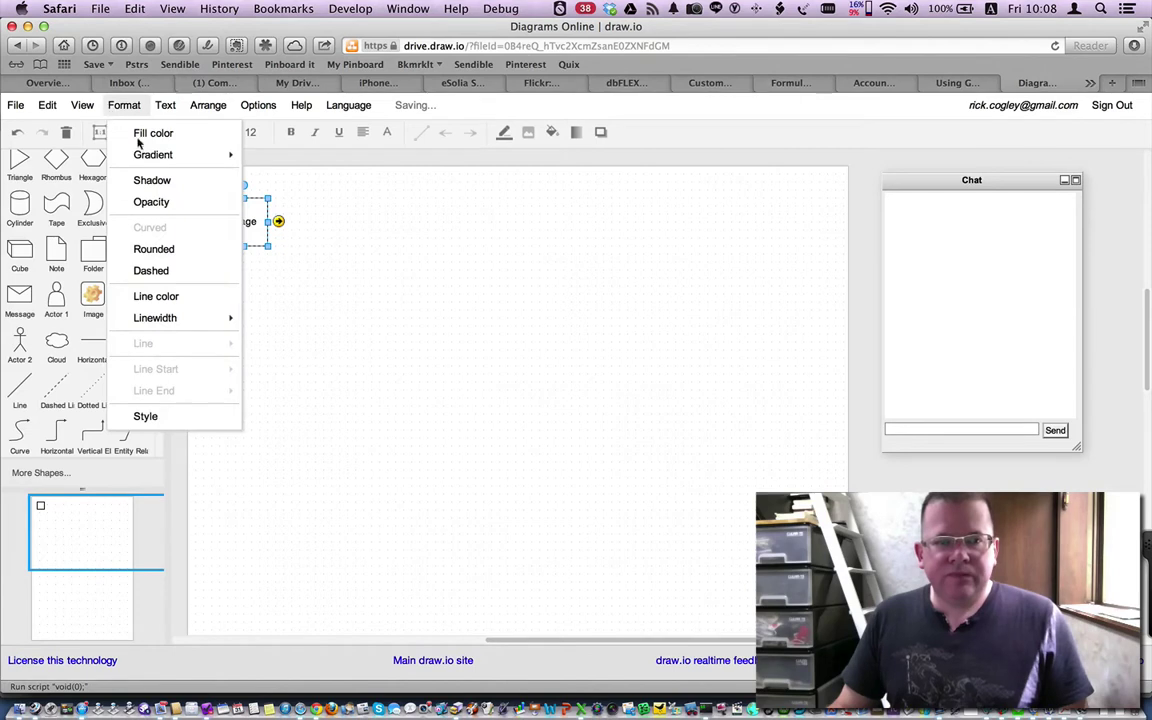
{"action": "left_click", "coordinate": [169, 419]}
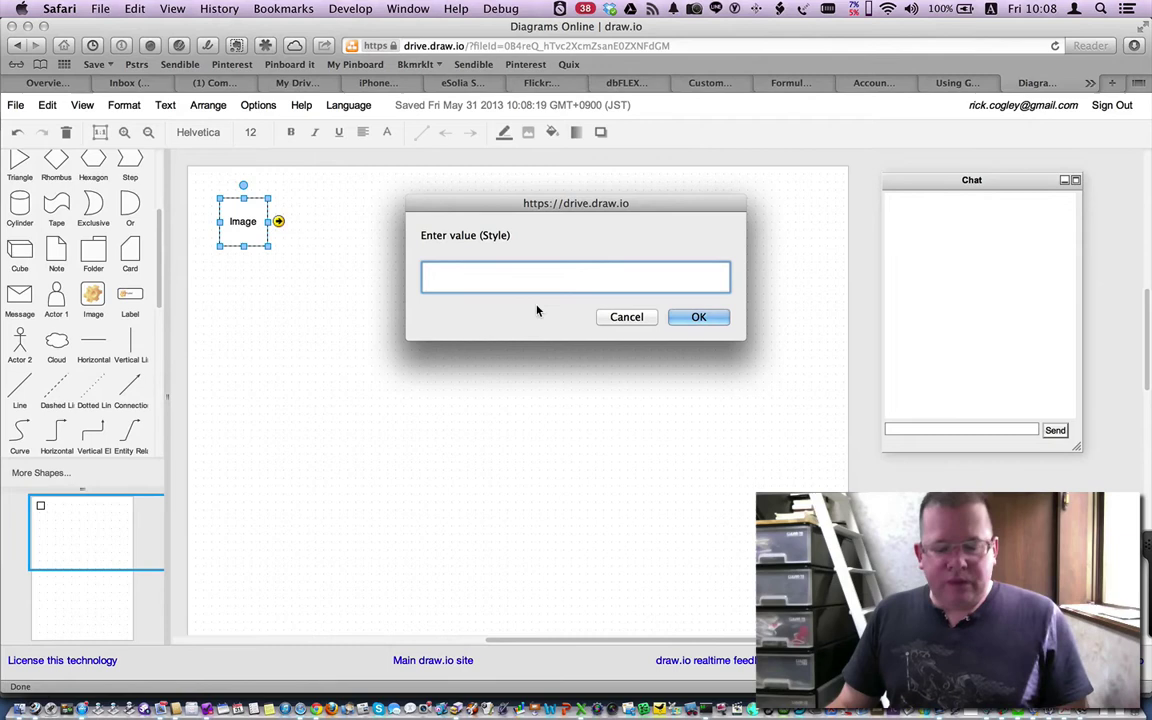
{"action": "type", "text": "download.esolia.net.s3.amazonaws.com/img/eSolia-Logo-Color.svg;resizable=0;movable=0;rotatable=0"}
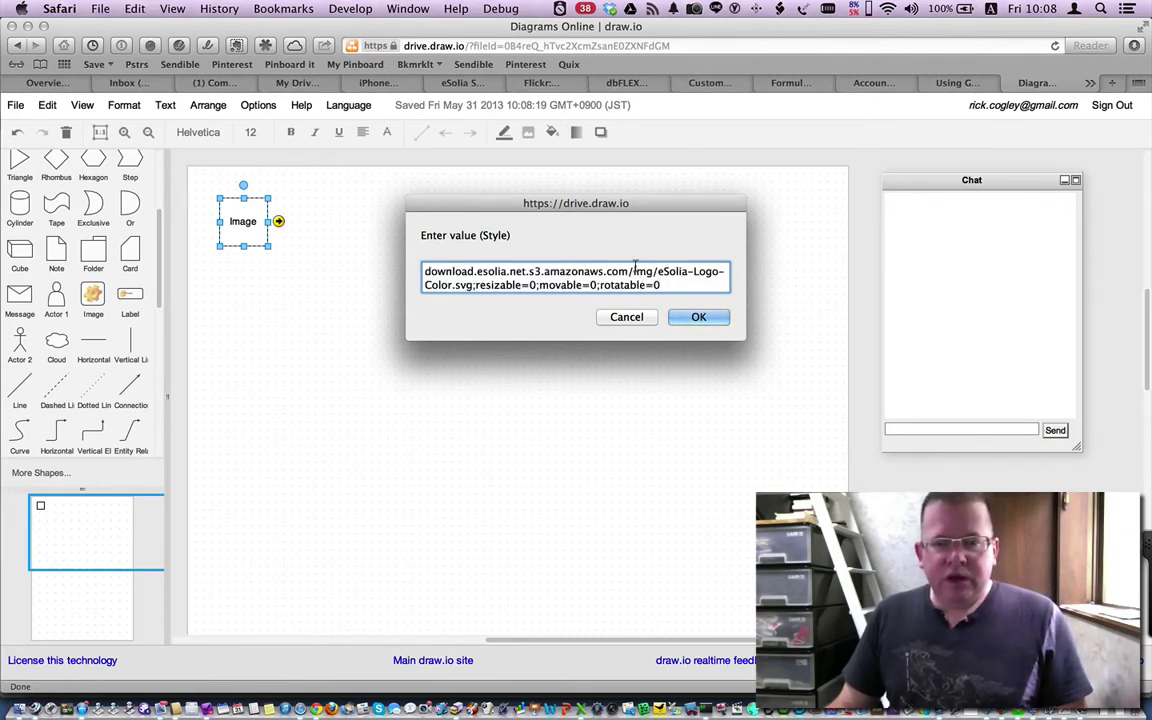
{"action": "key", "text": "super+a"}
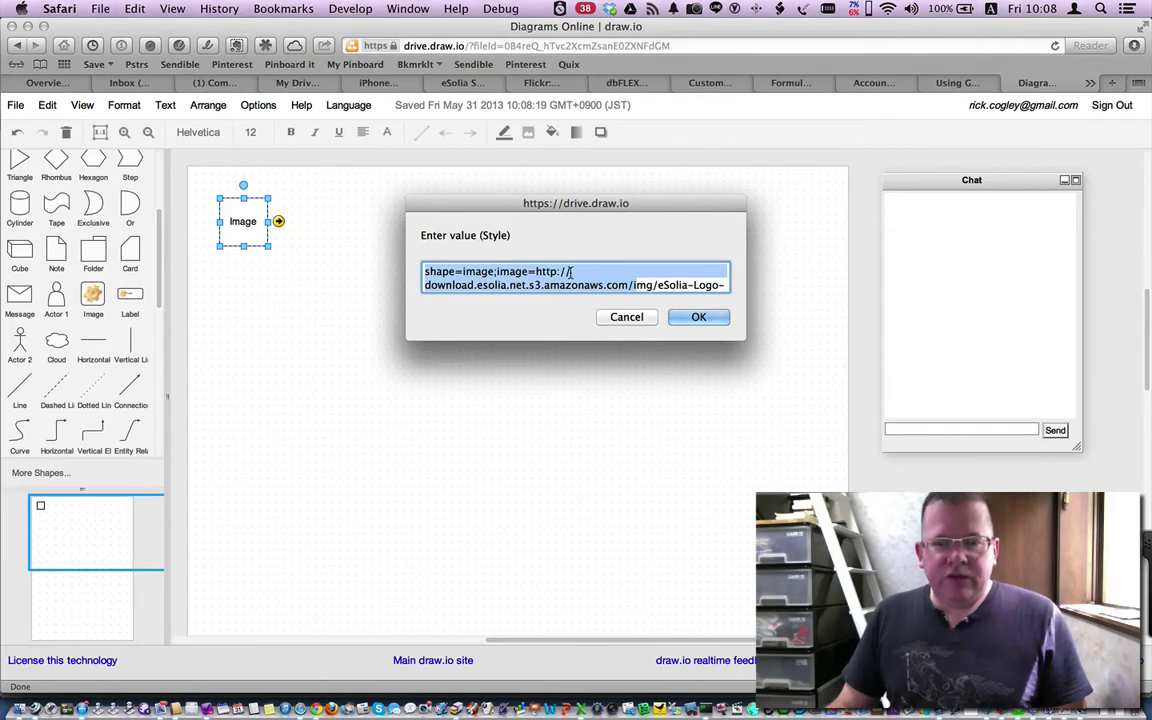
{"action": "left_click", "coordinate": [570, 271]}
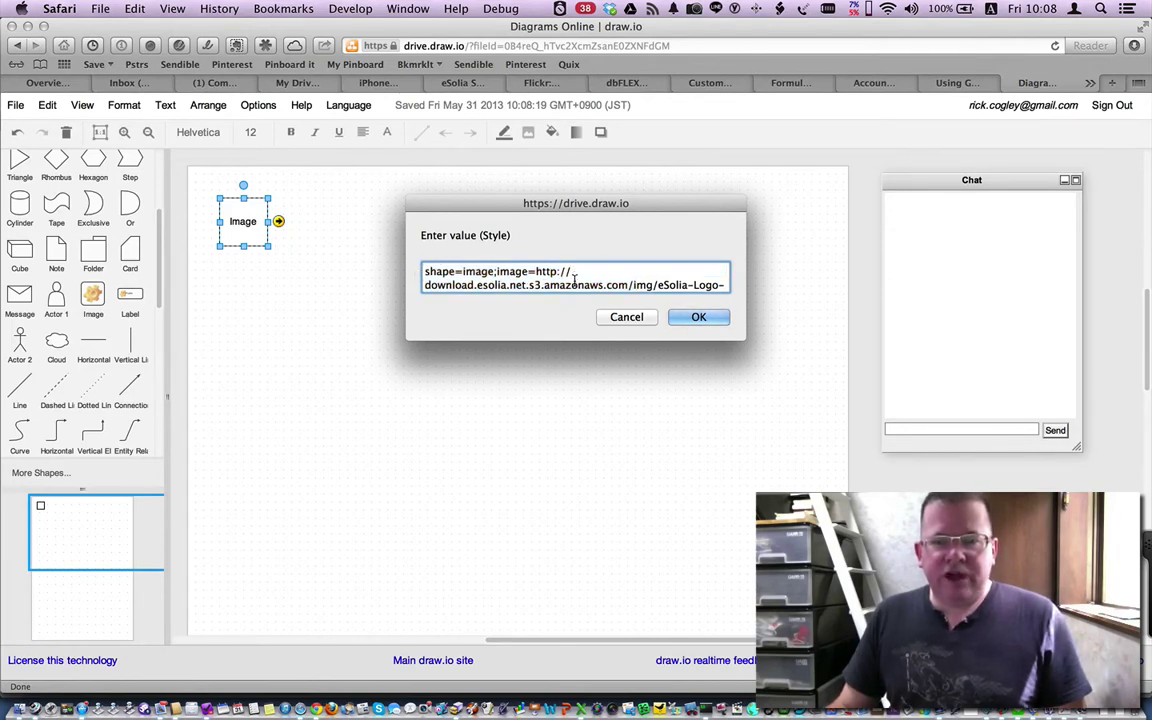
{"action": "left_click_drag", "start_coordinate": [575, 285], "coordinate": [573, 305]}
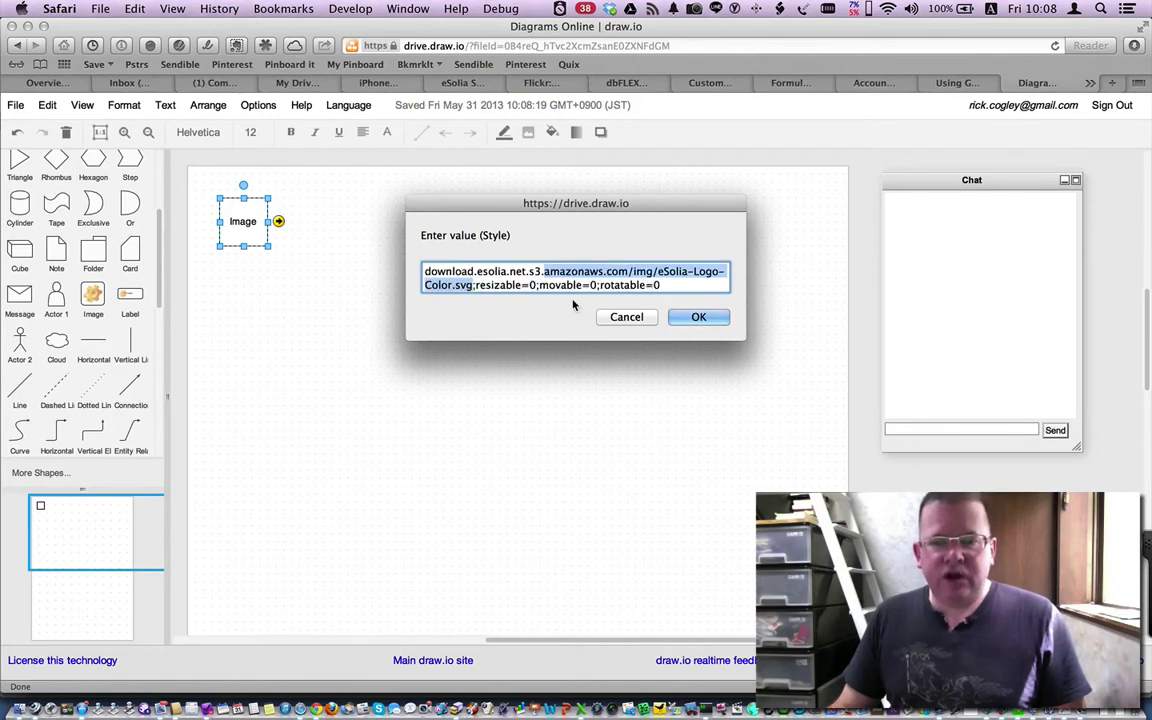
{"action": "left_click_drag", "start_coordinate": [471, 296], "coordinate": [450, 287]}
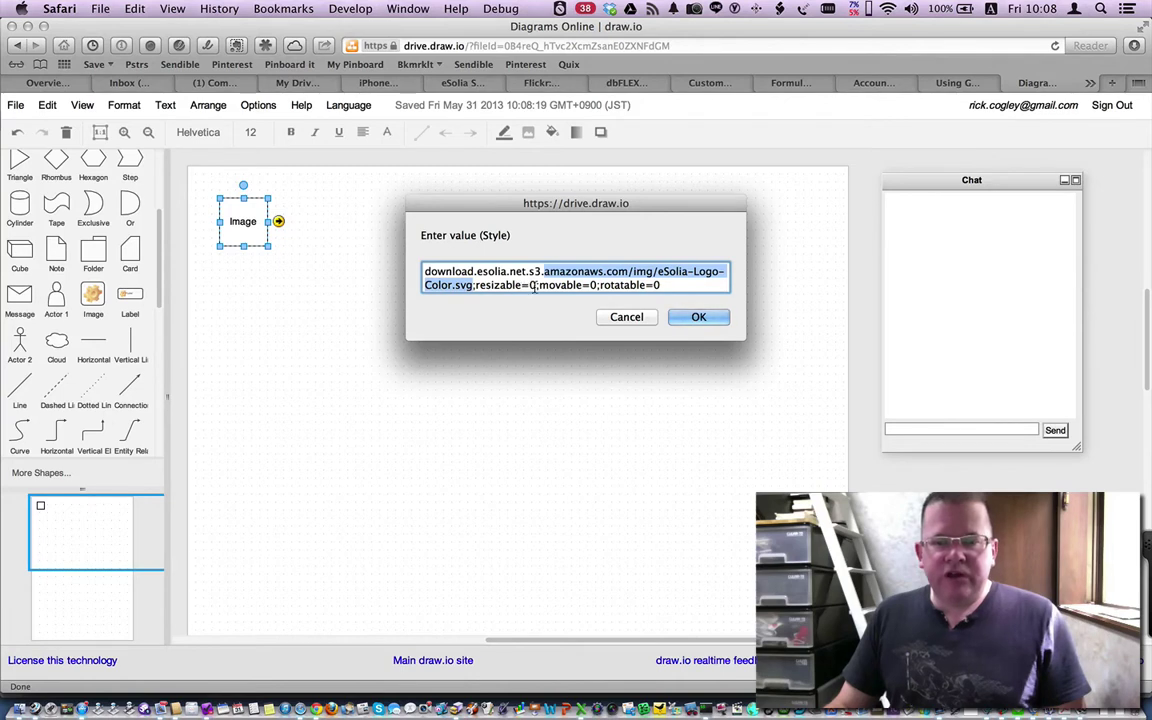
Apply the eSolia logo style, unlock the image, and enlarge it to show the full logo
{"action": "left_click", "coordinate": [678, 316]}
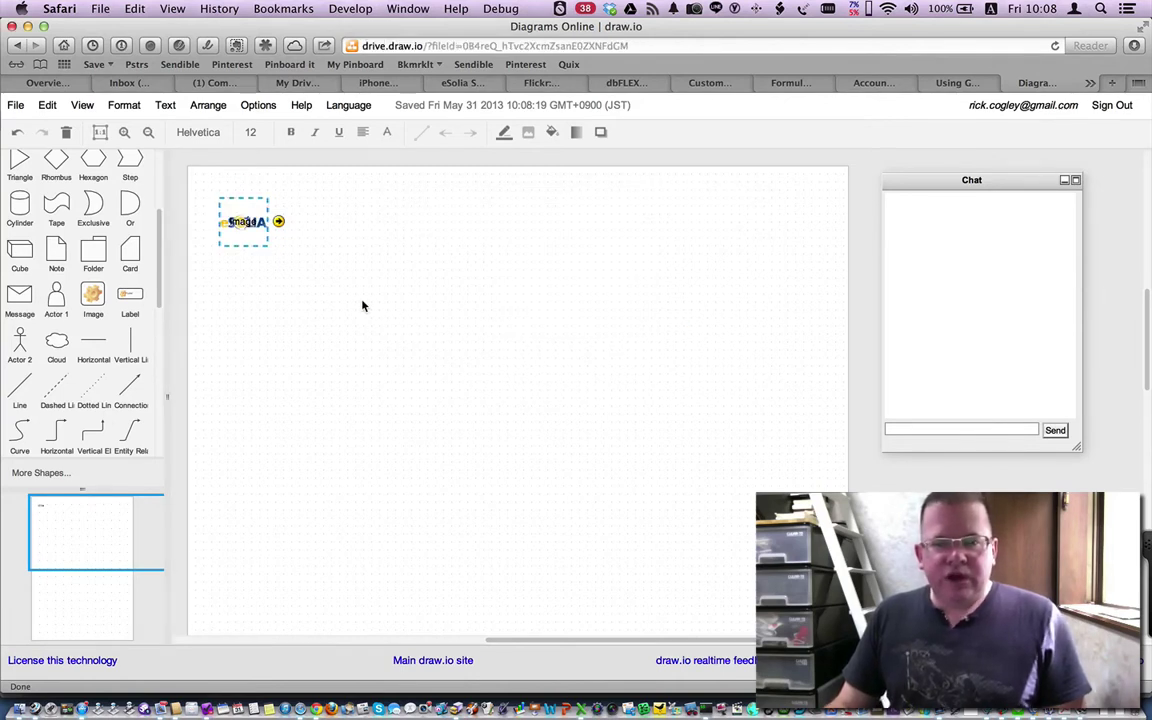
{"action": "left_click", "coordinate": [266, 261]}
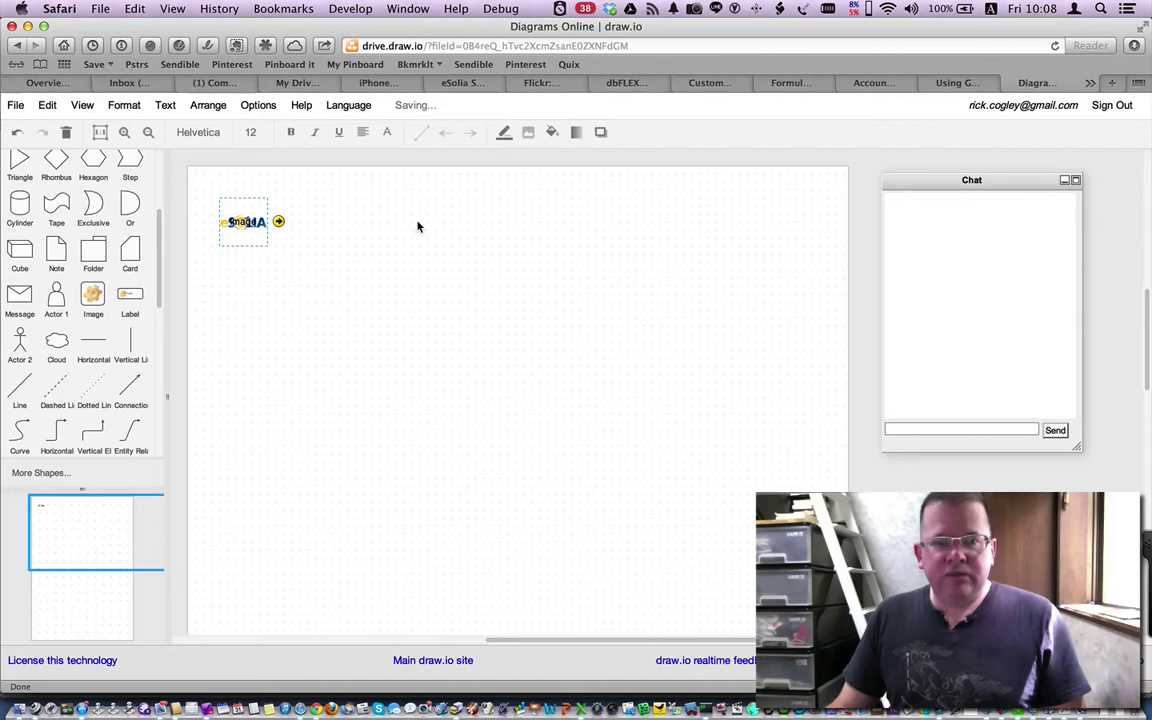
{"action": "left_click", "coordinate": [209, 106]}
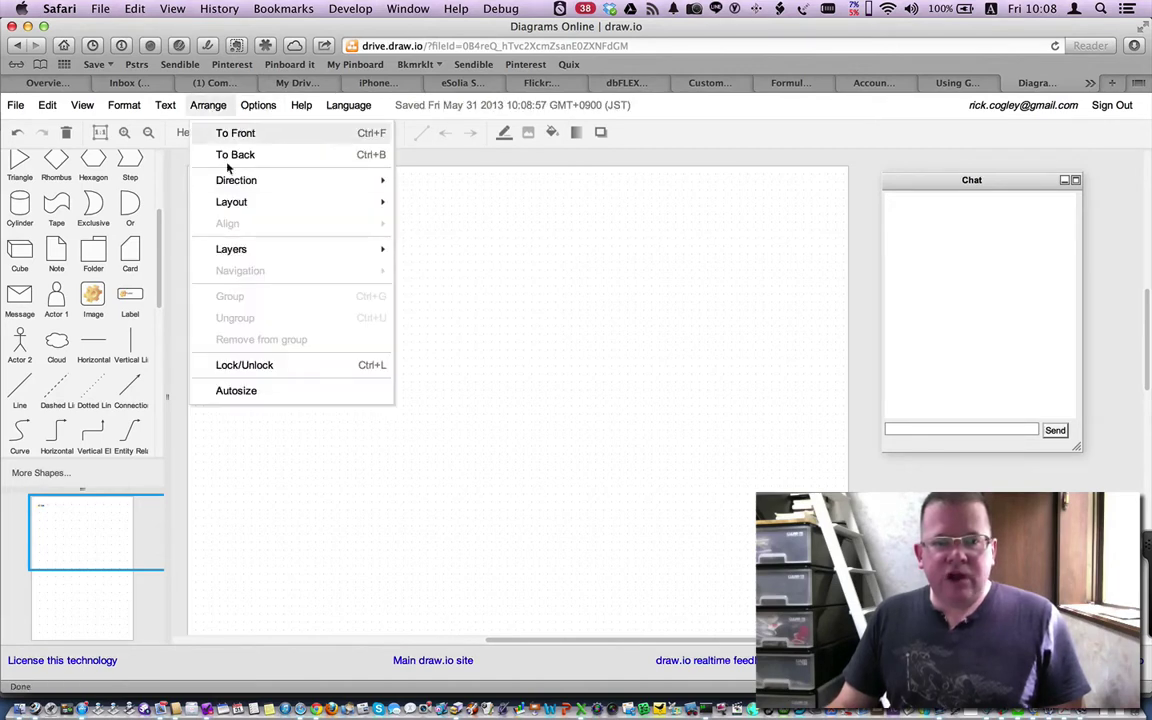
{"action": "left_click", "coordinate": [250, 365]}
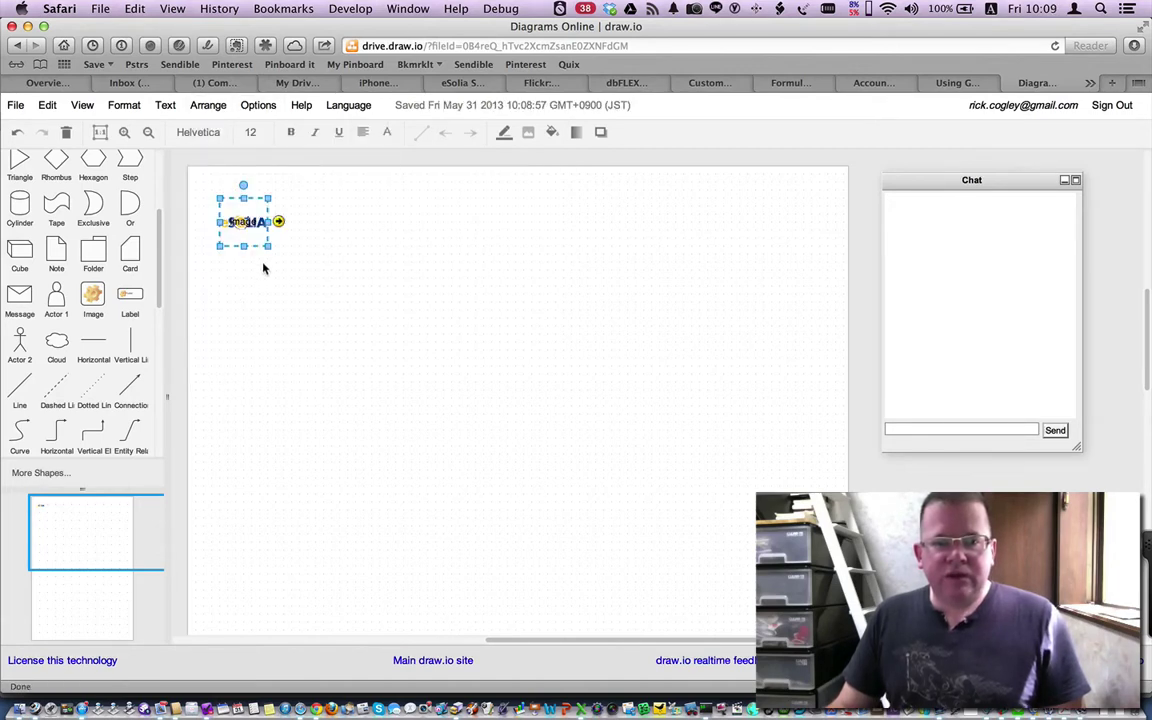
{"action": "left_click_drag", "start_coordinate": [268, 248], "coordinate": [375, 288]}
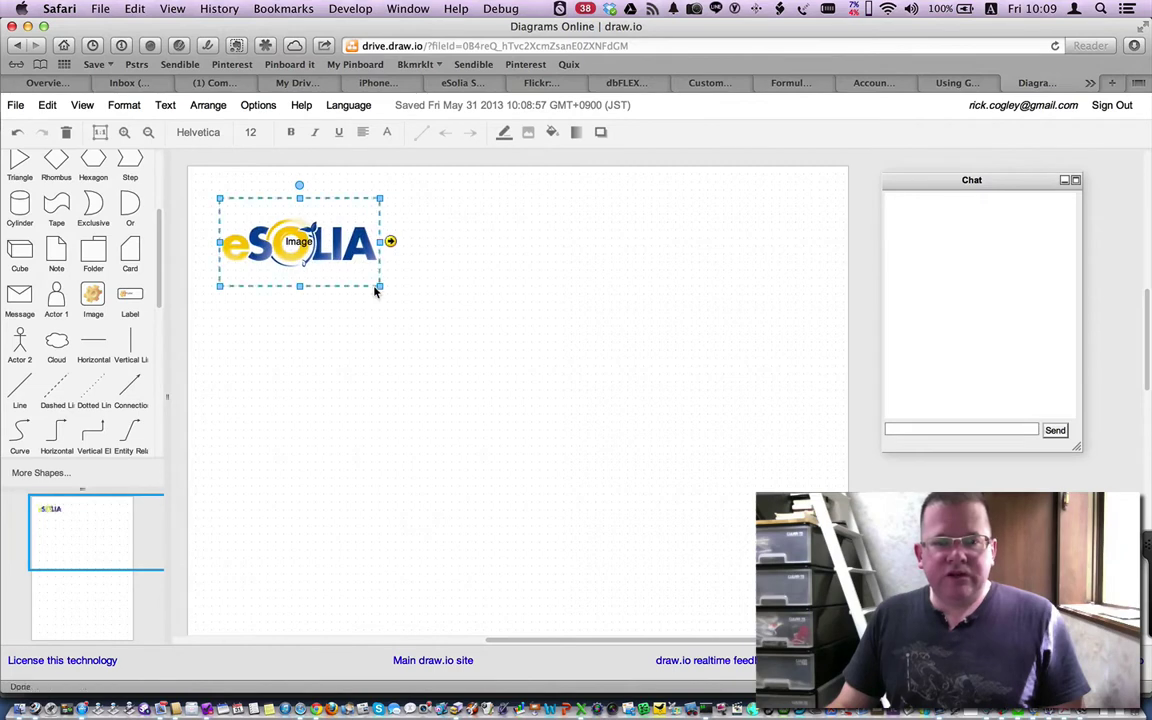
Reselect the enlarged eSolia logo image on the canvas
{"action": "left_click", "coordinate": [236, 362]}
{"action": "left_click", "coordinate": [281, 251]}
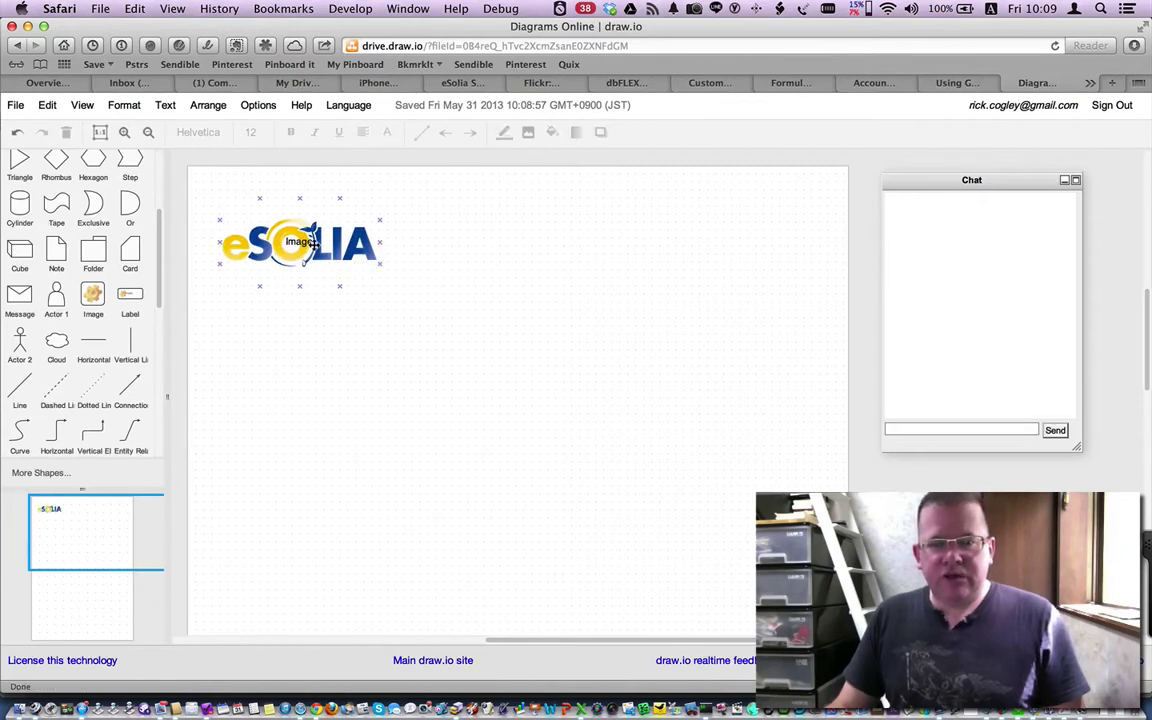
{"action": "left_click", "coordinate": [303, 250]}
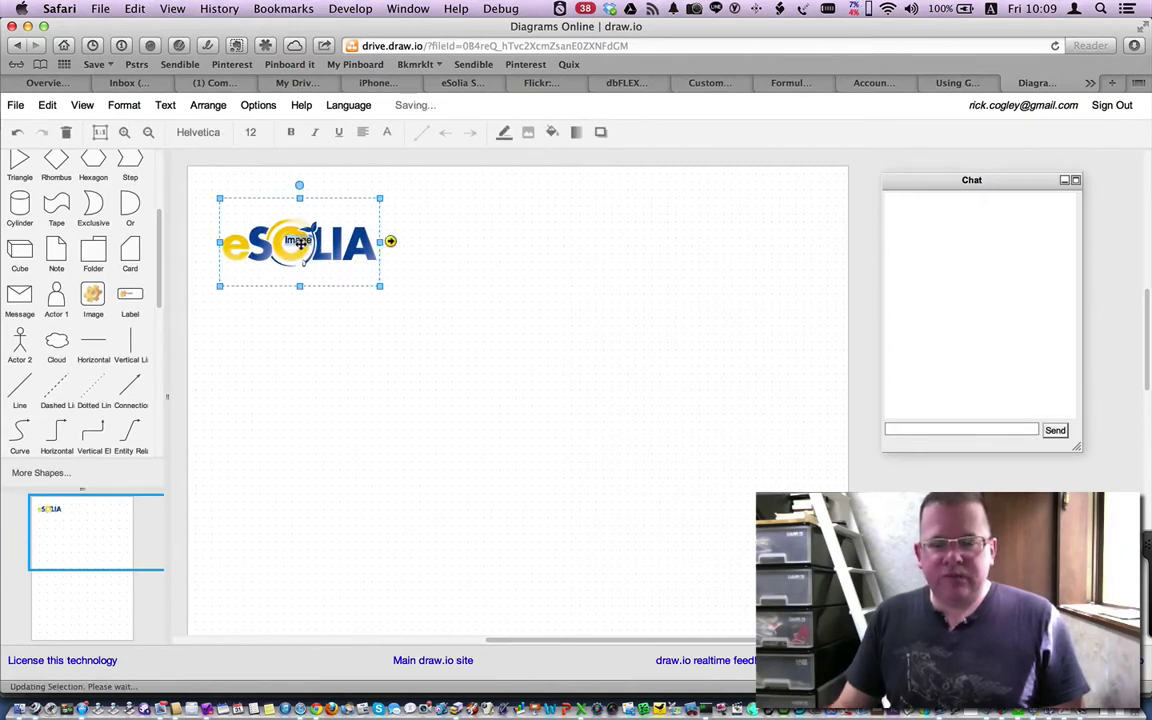
{"action": "left_click", "coordinate": [306, 308]}
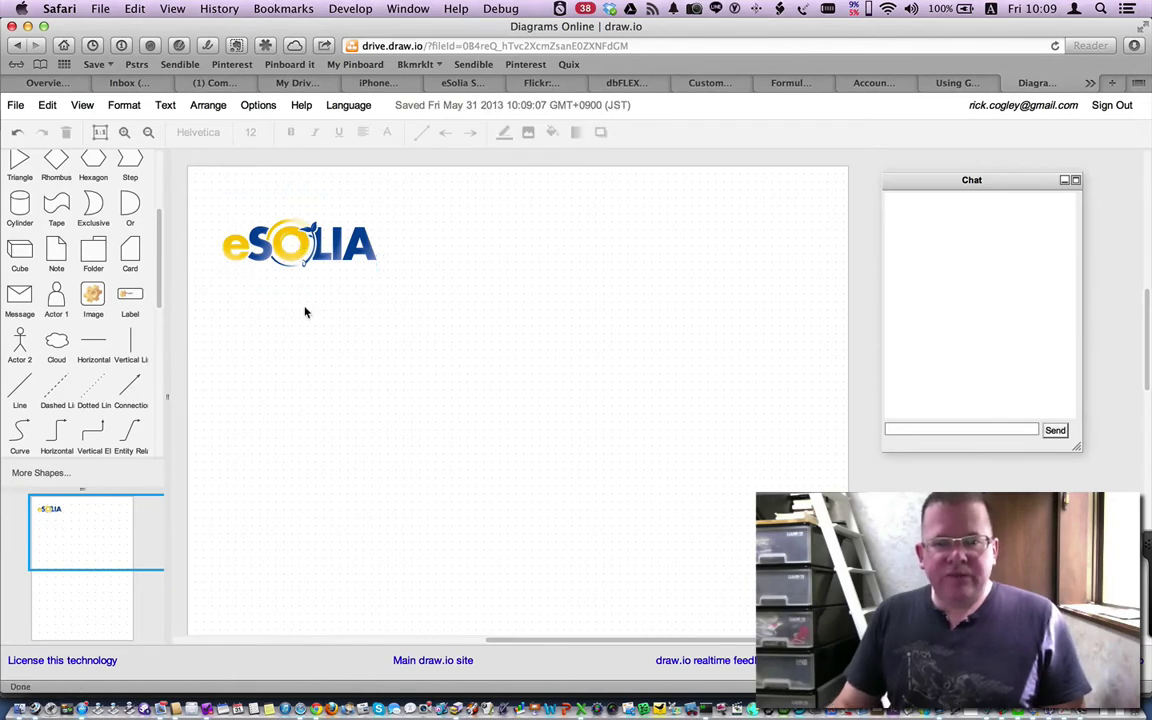
{"action": "left_click", "coordinate": [330, 247]}
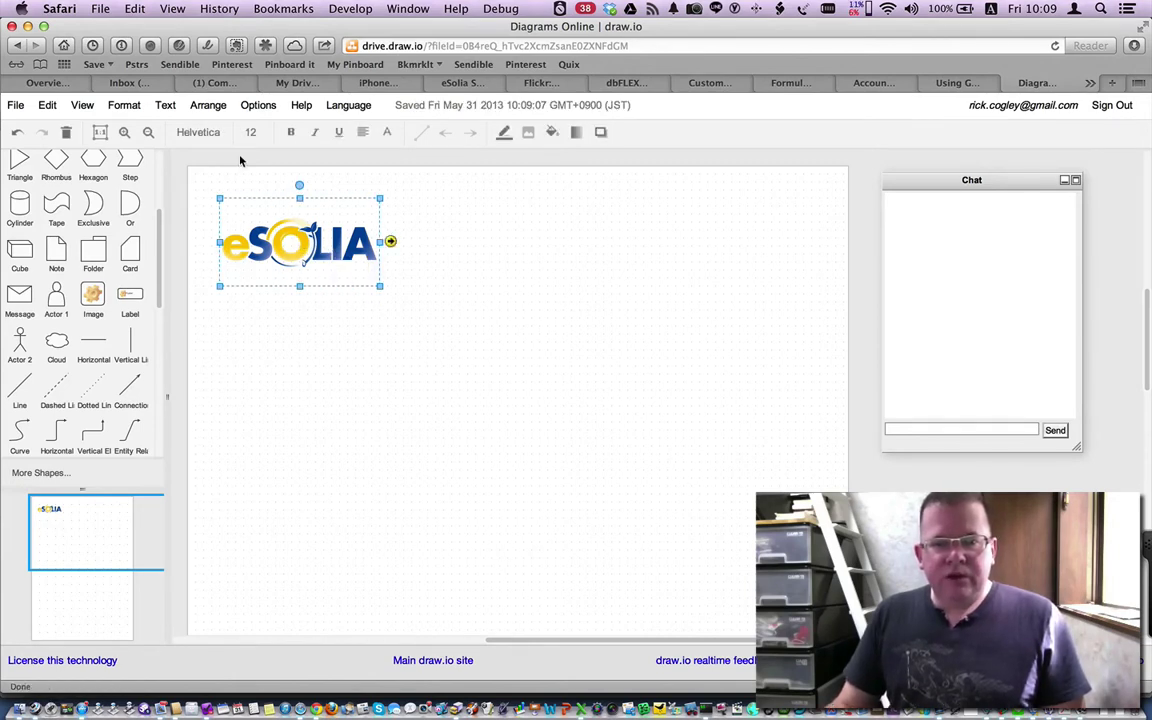
Inspect the logo's raw style text and close the editor without changes
{"action": "left_click", "coordinate": [124, 105]}
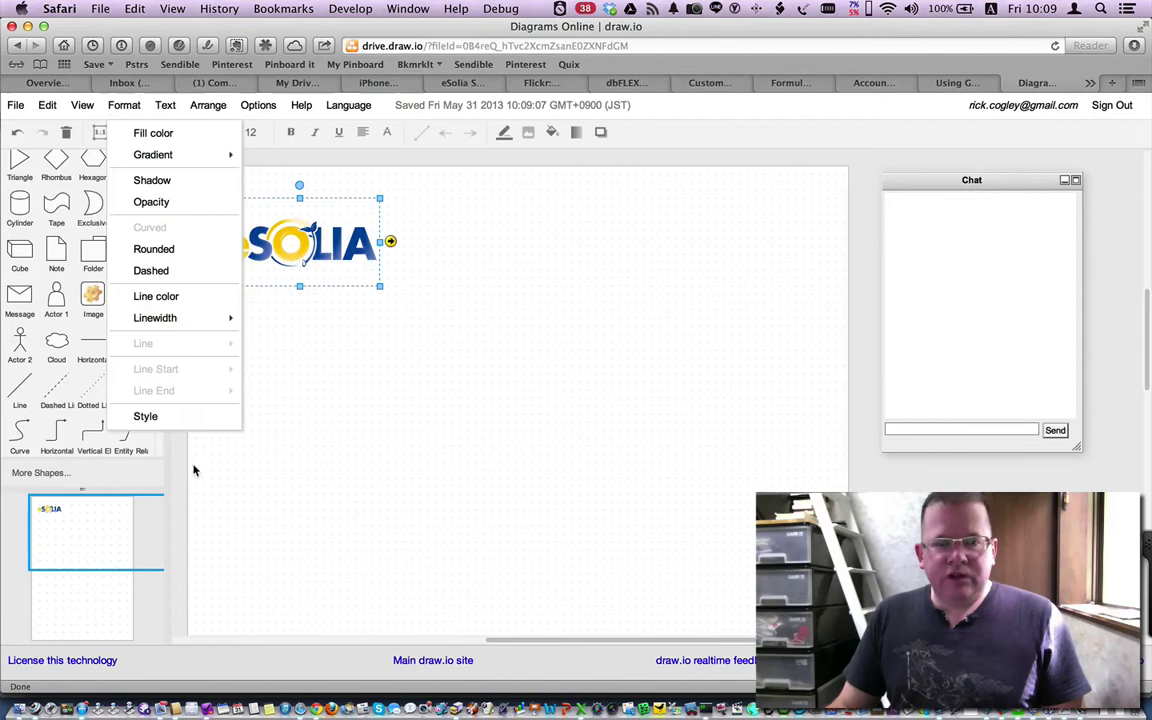
{"action": "left_click", "coordinate": [171, 423]}
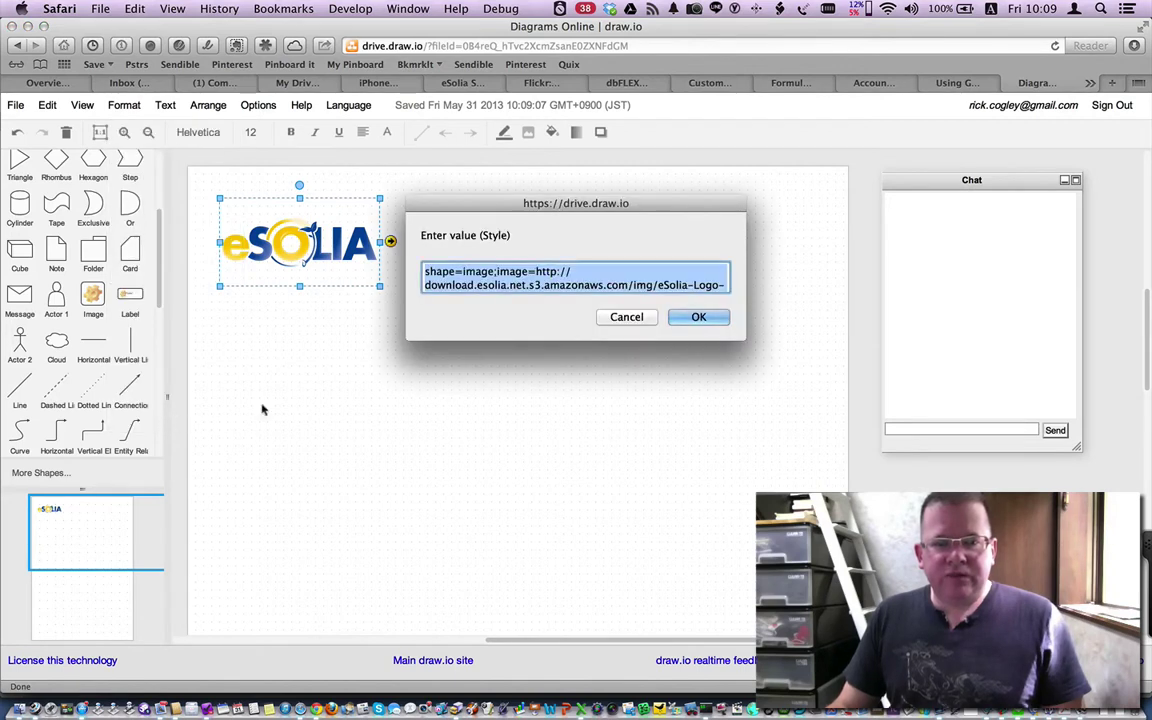
{"action": "left_click", "coordinate": [601, 285]}
{"action": "left_click_drag", "start_coordinate": [601, 285], "coordinate": [547, 317]}
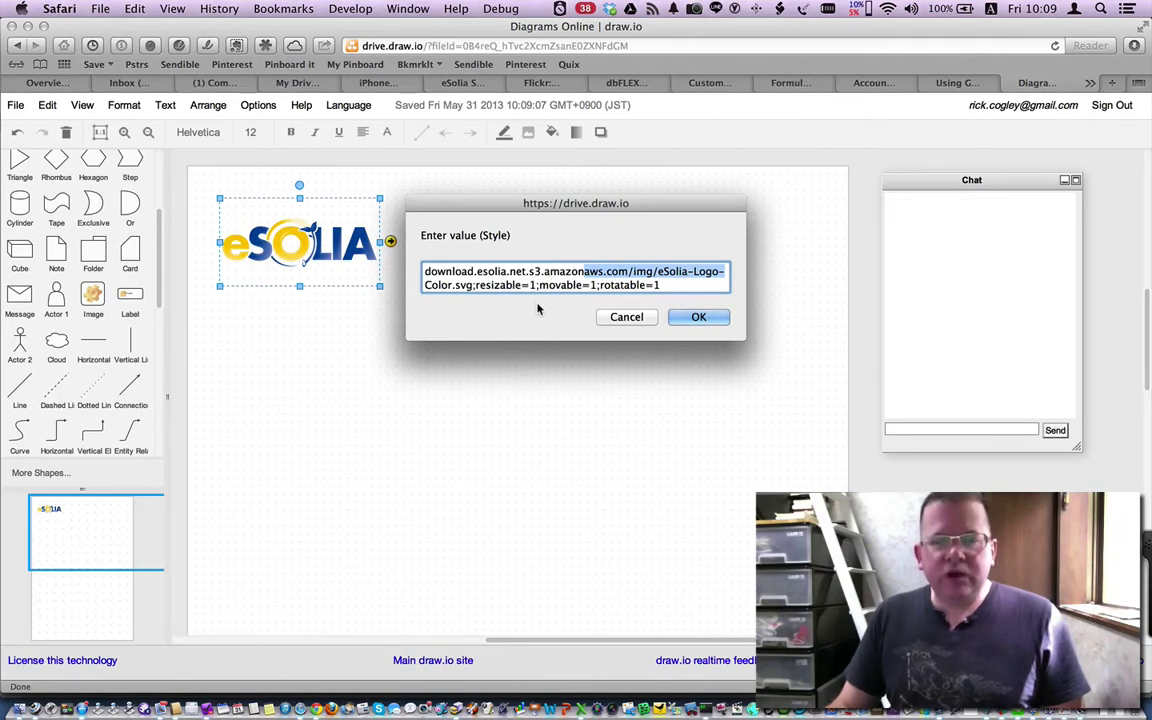
{"action": "left_click", "coordinate": [625, 317]}
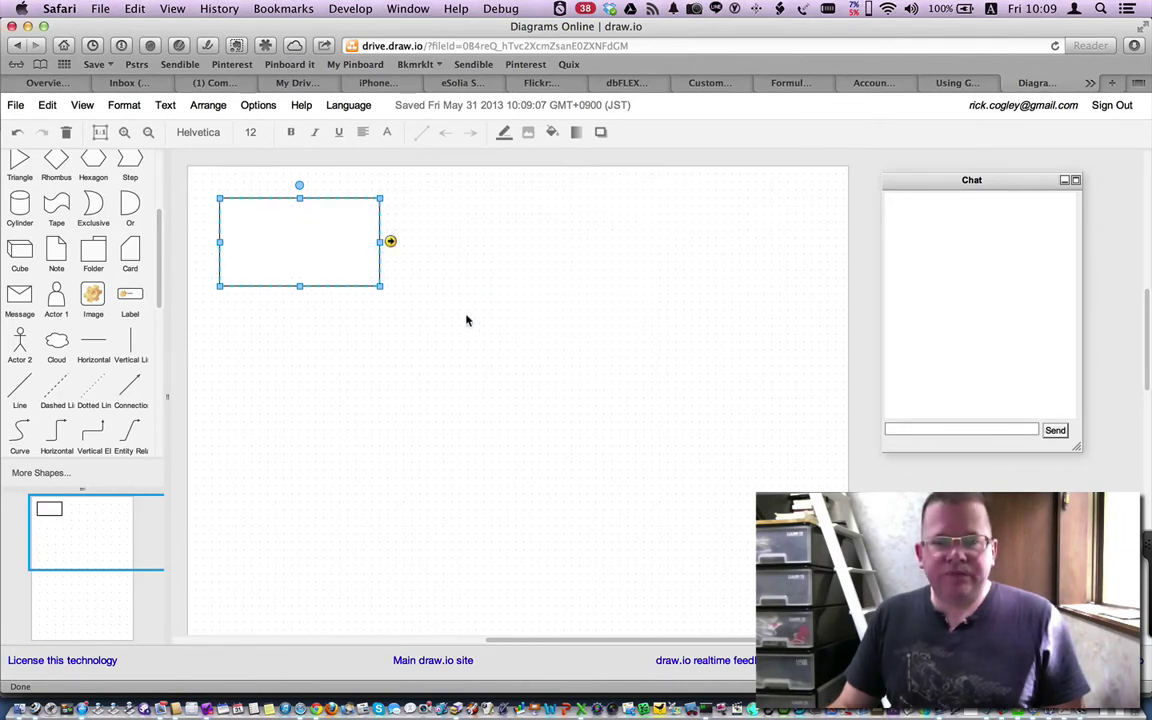
Apply the logo style with resizable=0;movable=0;rotatable=0 to lock the logo
{"action": "left_click", "coordinate": [303, 257]}
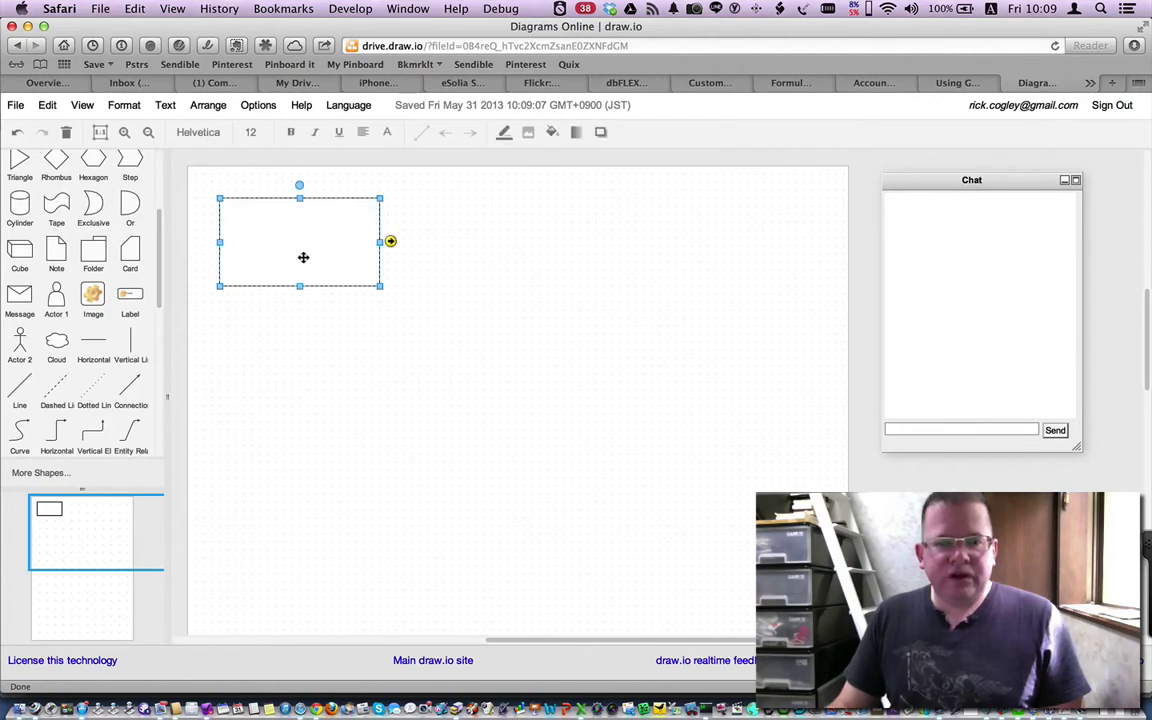
{"action": "left_click", "coordinate": [124, 106]}
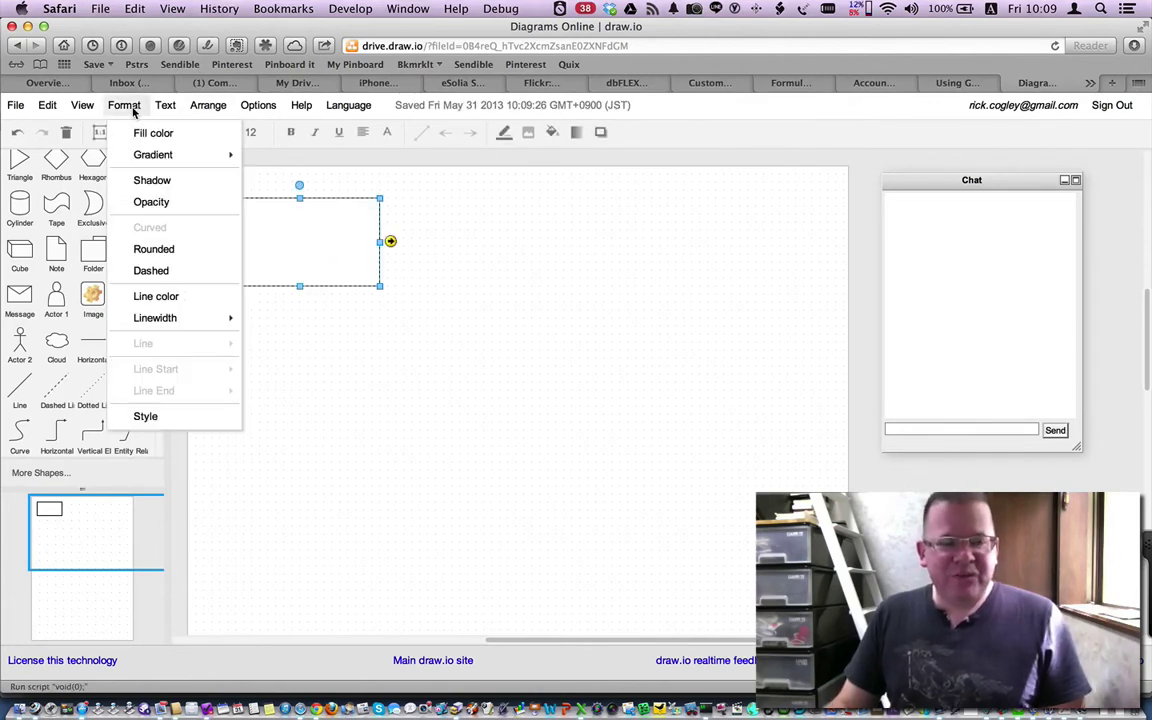
{"action": "left_click", "coordinate": [149, 416]}
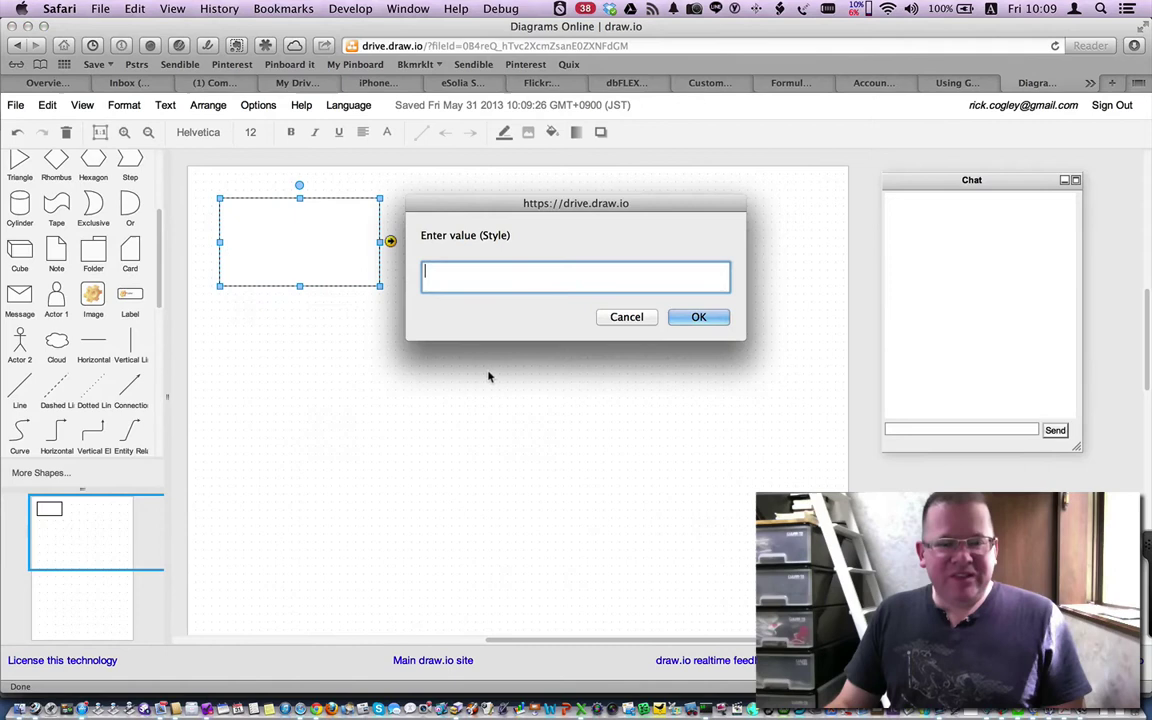
{"action": "type", "text": "download.esolia.net.s3.amazonaws.com/img/eSolia-Logo-Color.svg;resizable=0;movable=0;rotatable=0"}
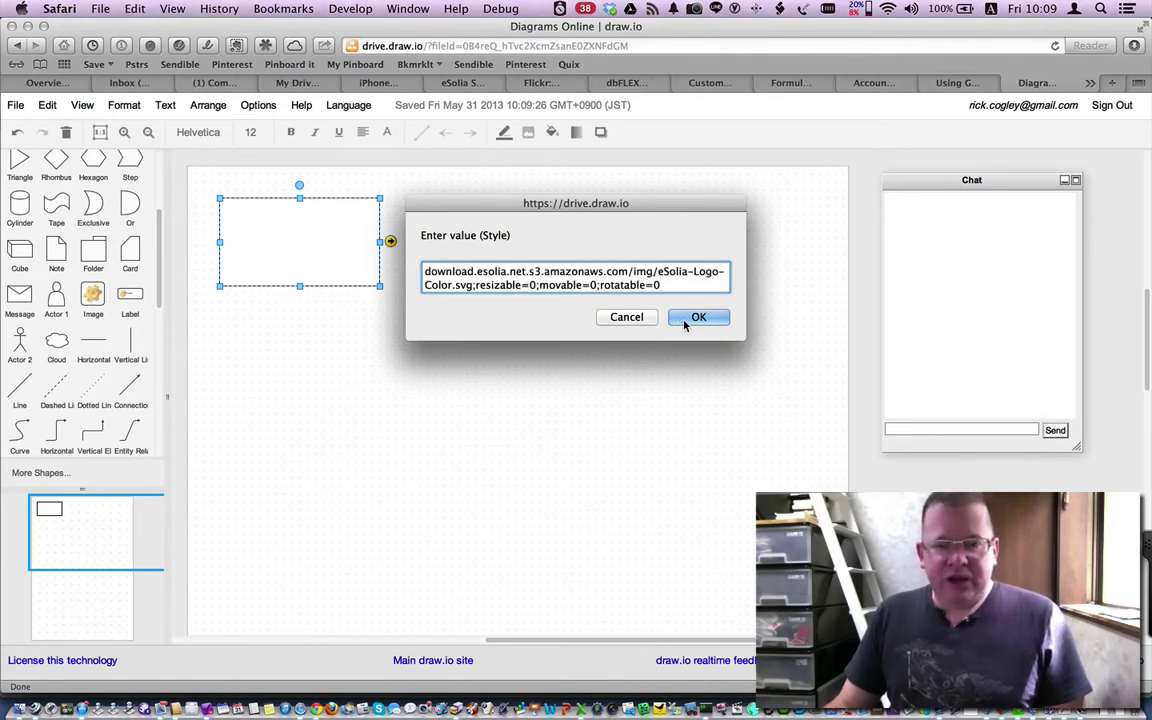
{"action": "left_click", "coordinate": [698, 316]}
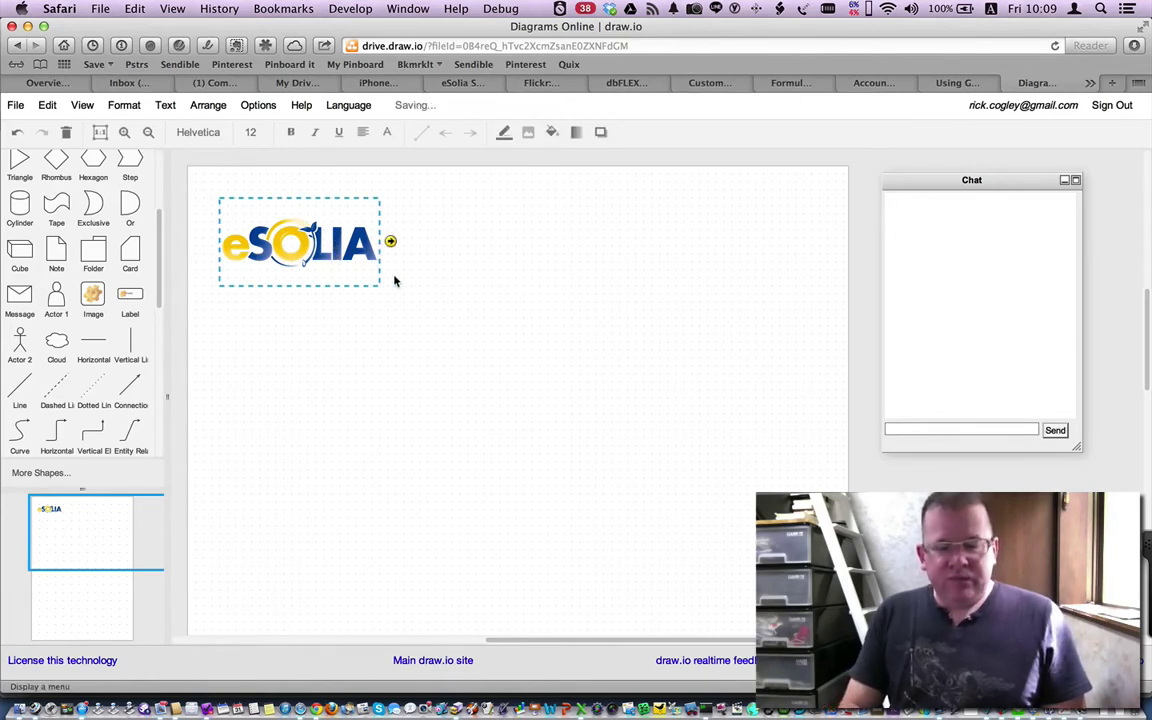
Drag the eSolia logo's corner handle to shrink it in the page's top-left corner
{"action": "left_click", "coordinate": [303, 260]}
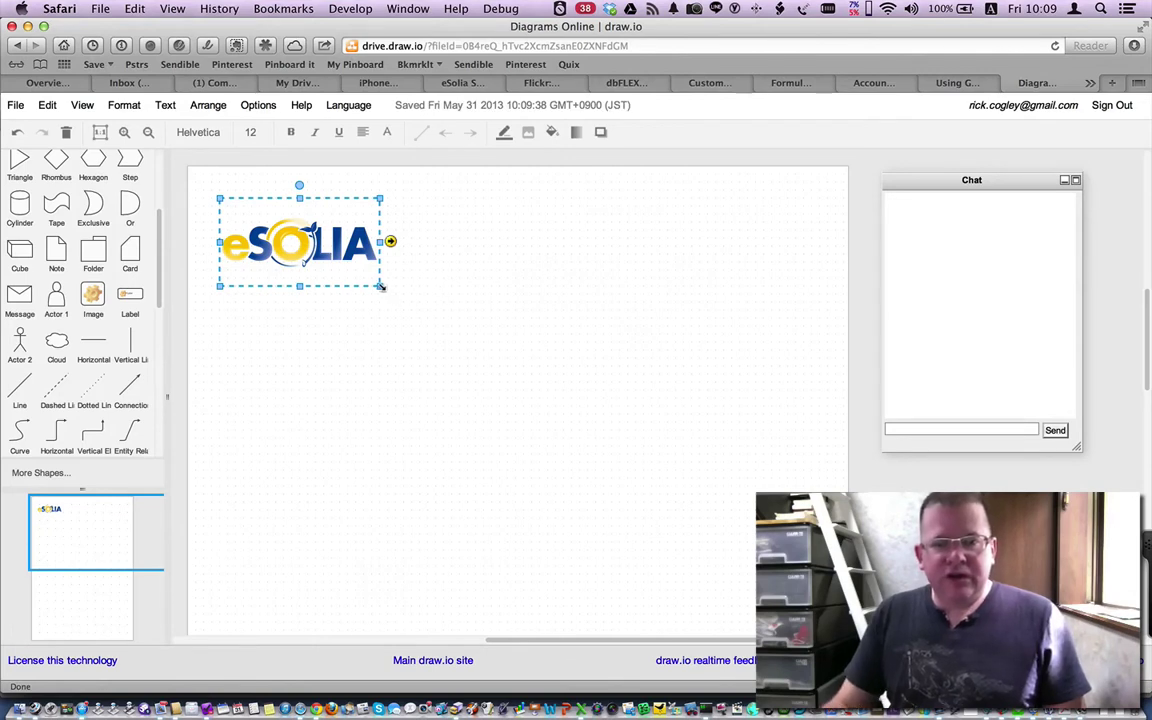
{"action": "left_click_drag", "start_coordinate": [378, 286], "coordinate": [305, 221]}
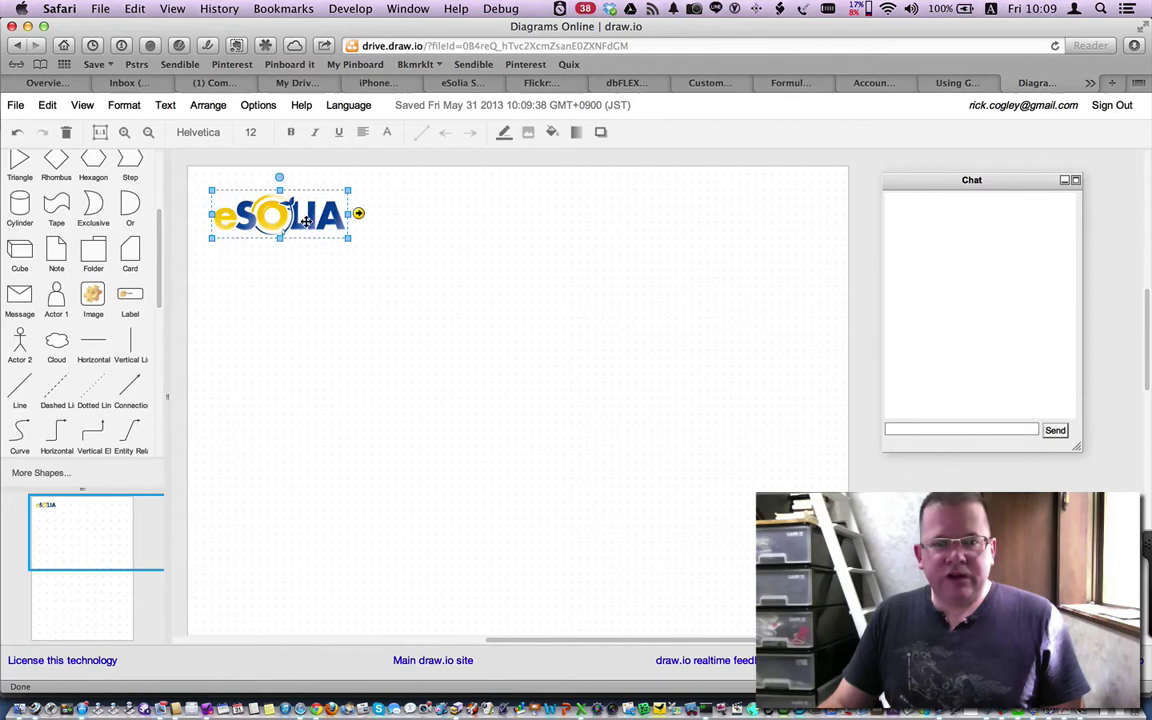
{"action": "left_click", "coordinate": [386, 316]}
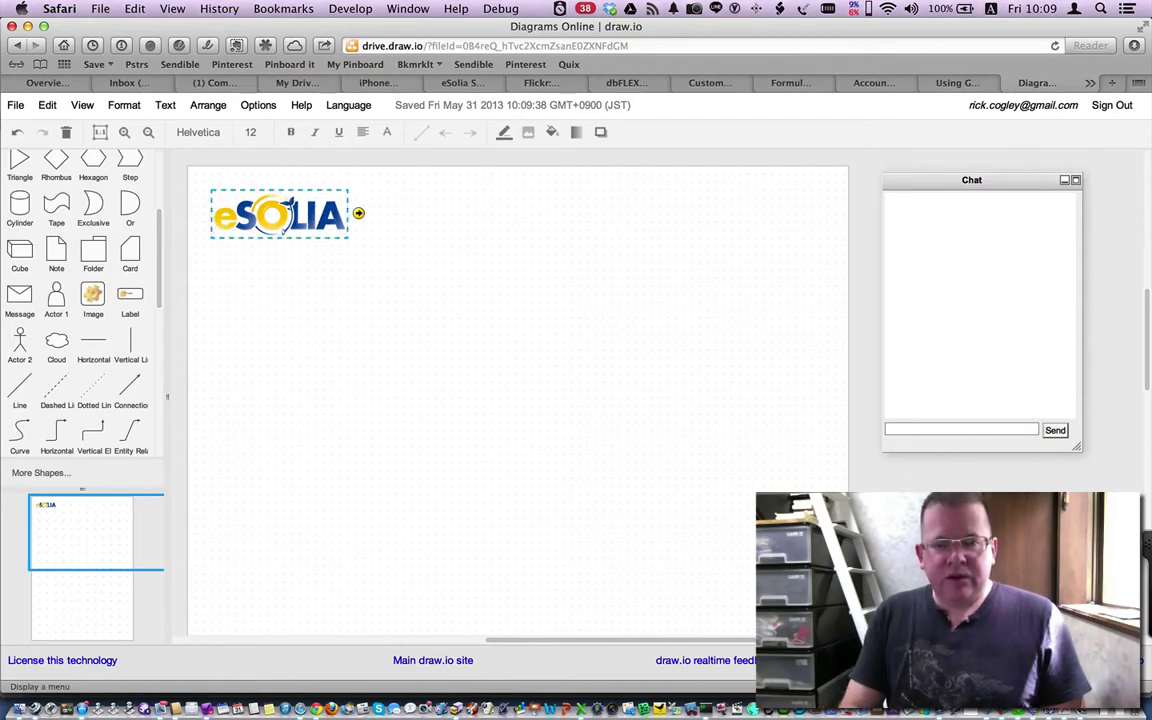
{"action": "left_click", "coordinate": [370, 250]}
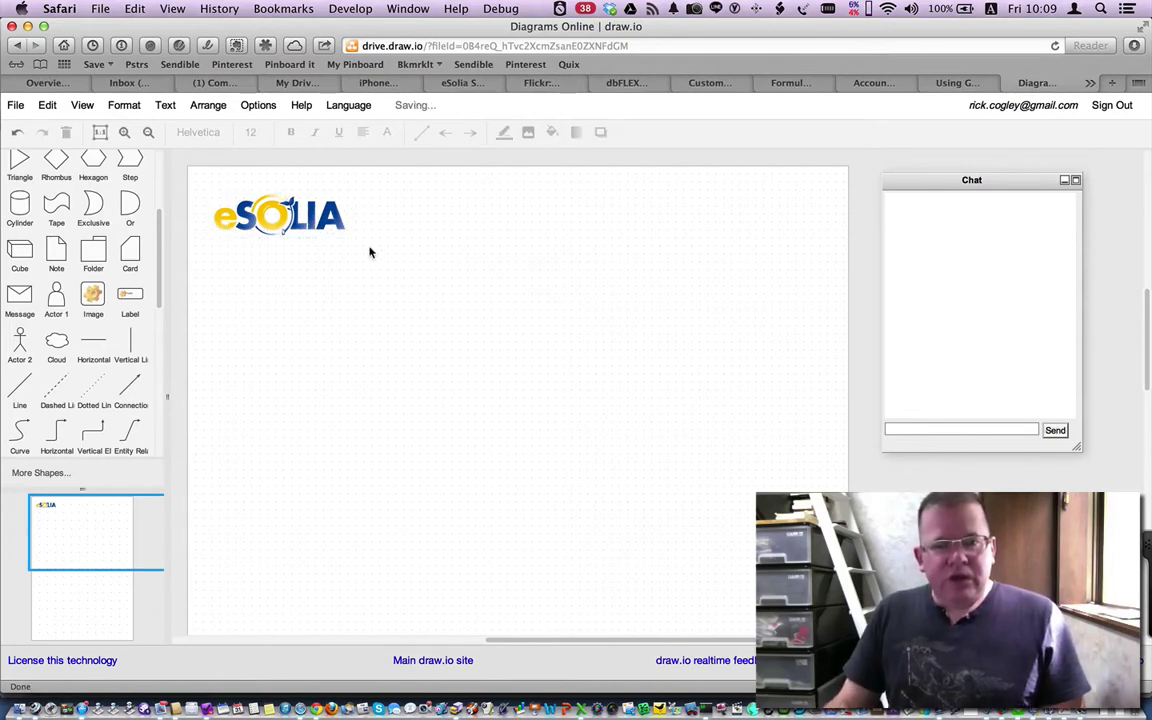
{"action": "left_click", "coordinate": [209, 106]}
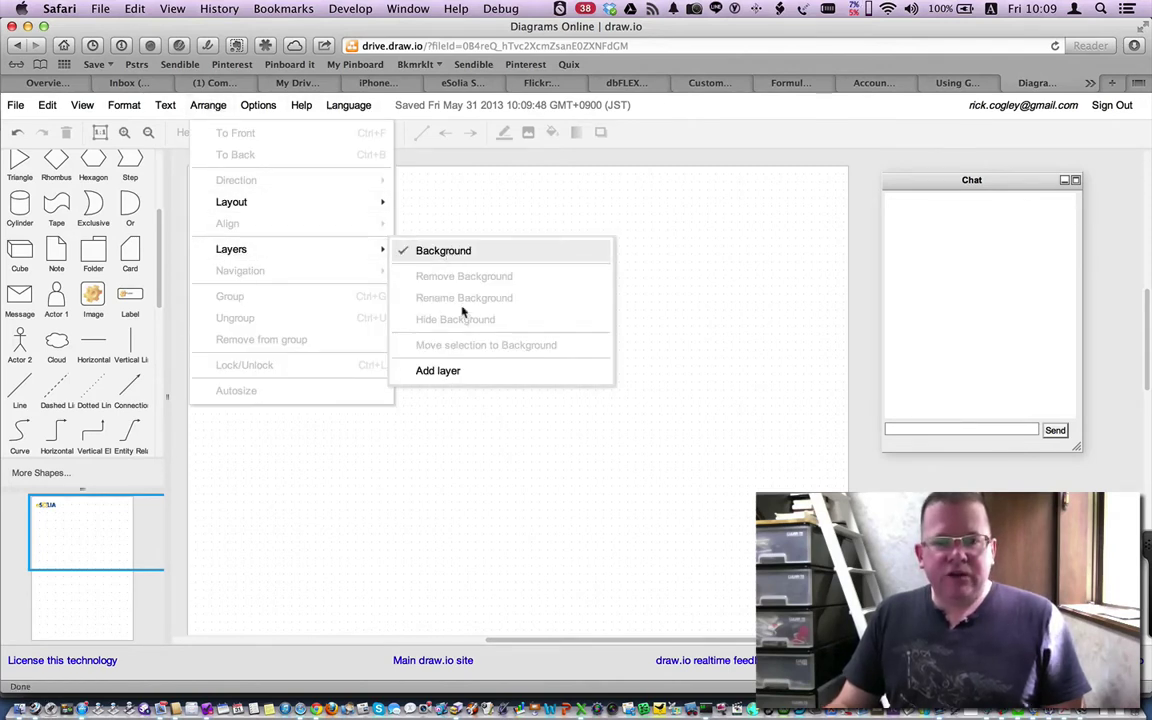
Add Layer 1 to the diagram and confirm it appears beside Background
{"action": "left_click", "coordinate": [458, 371]}
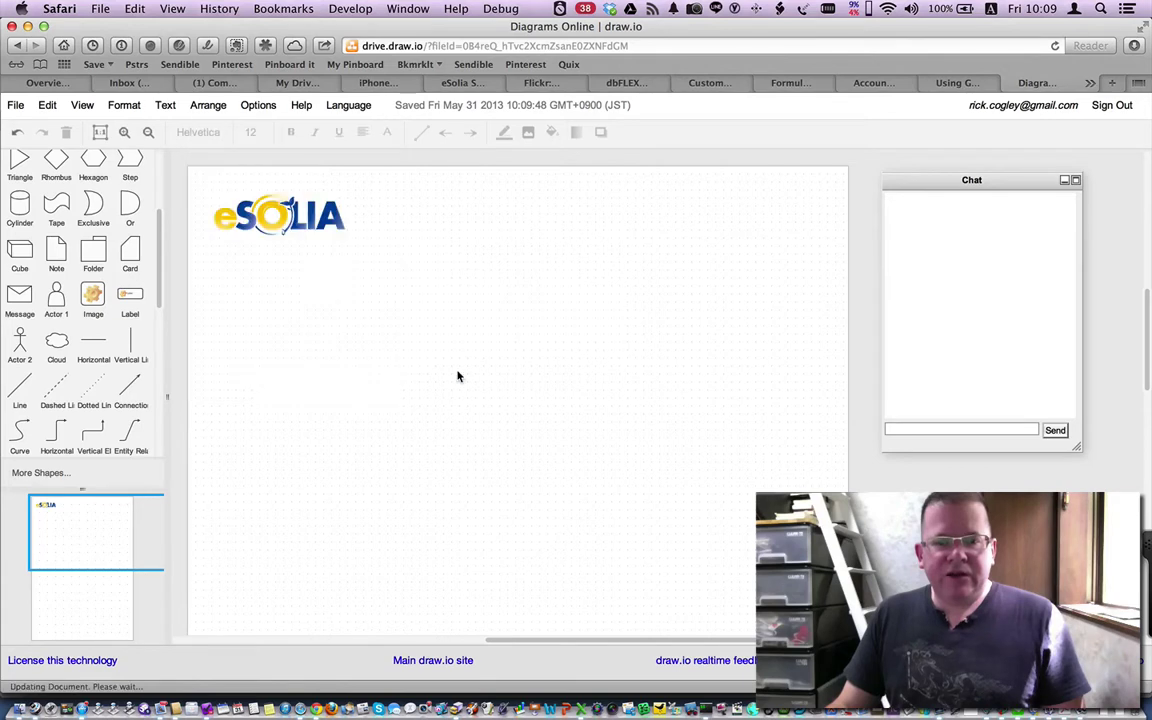
{"action": "left_click", "coordinate": [208, 105]}
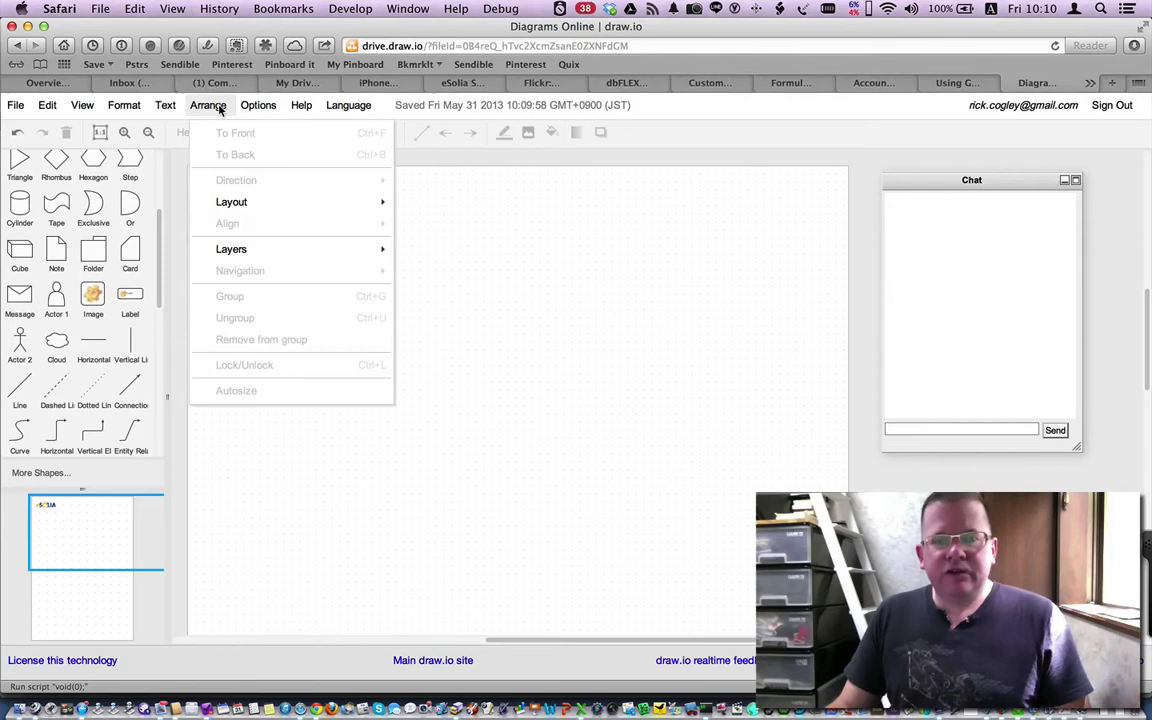
{"action": "mouse_move", "coordinate": [242, 257]}
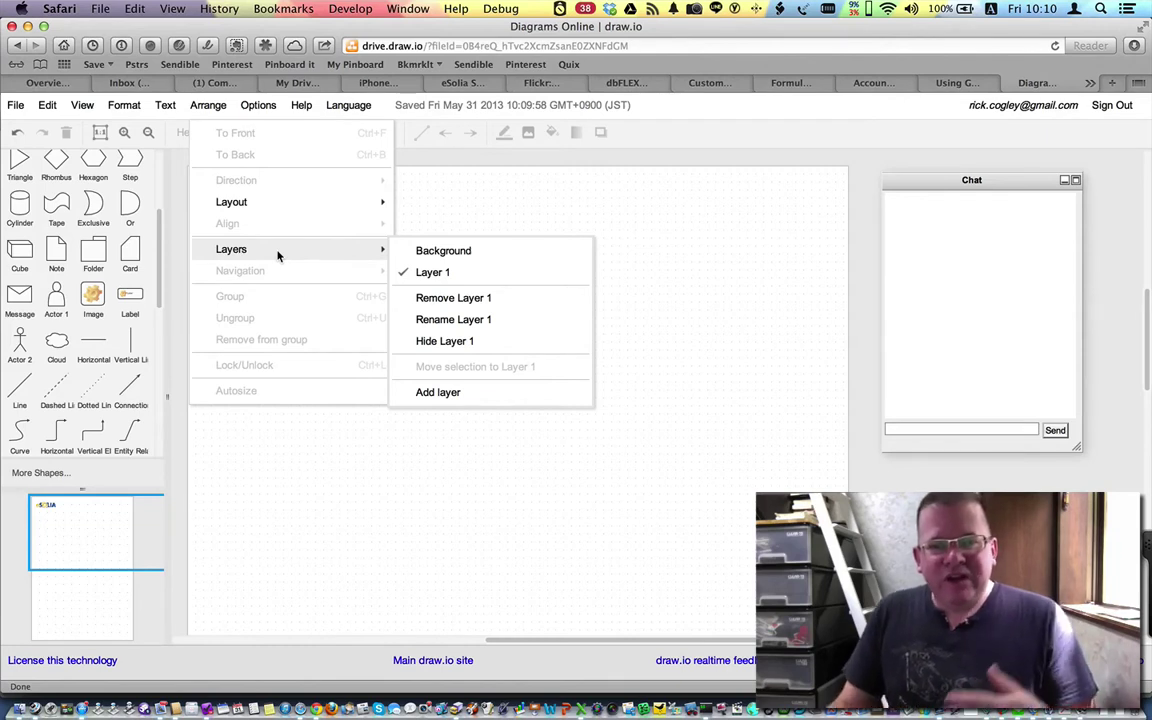
Rename Layer 1 to 'Floorplan' and check the layer list
{"action": "left_click", "coordinate": [451, 320]}
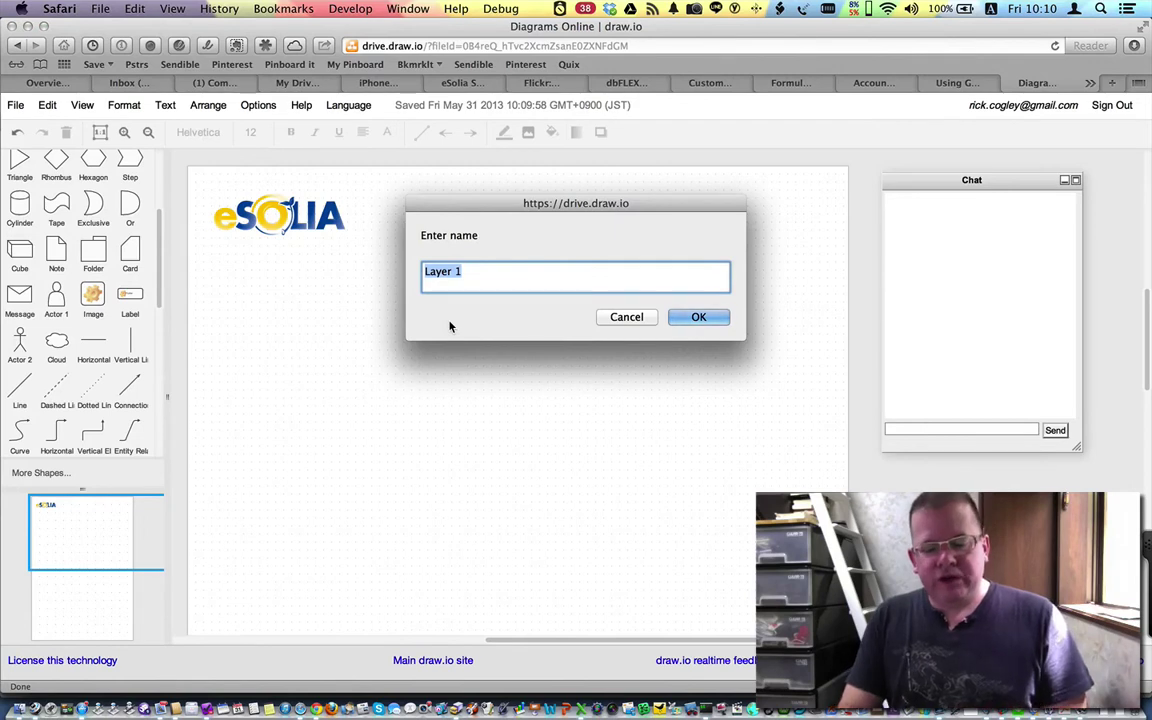
{"action": "type", "text": "Floorplan"}
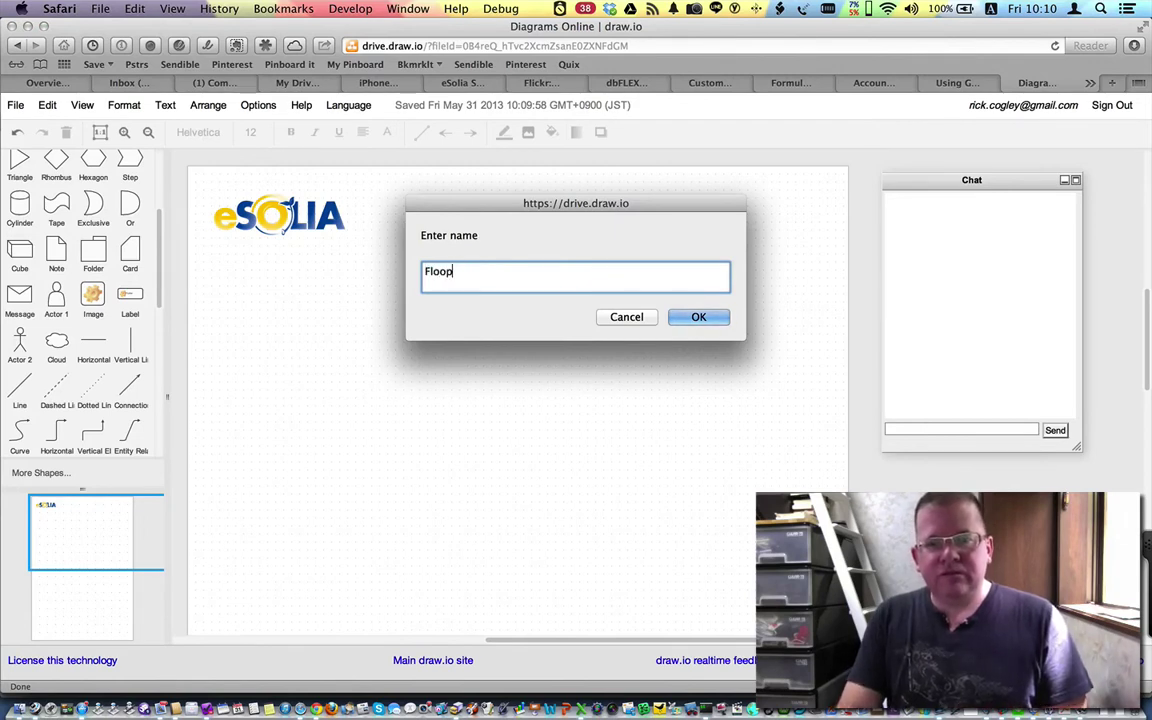
{"action": "left_click", "coordinate": [714, 319]}
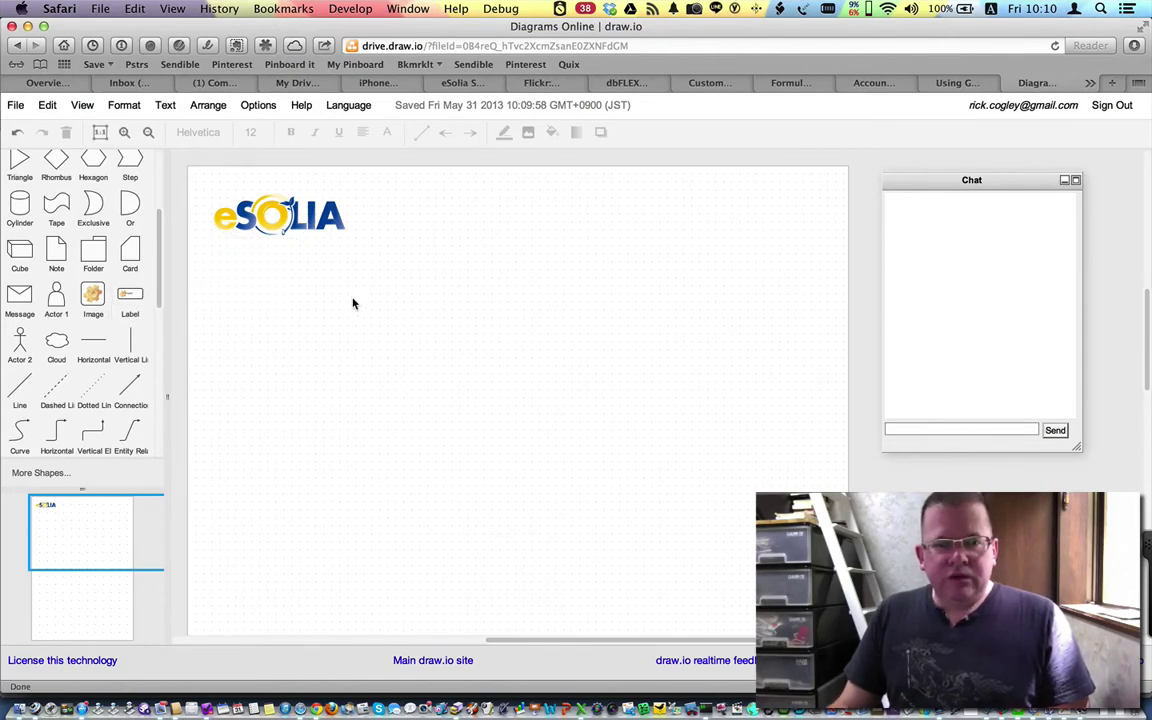
{"action": "left_click", "coordinate": [208, 105]}
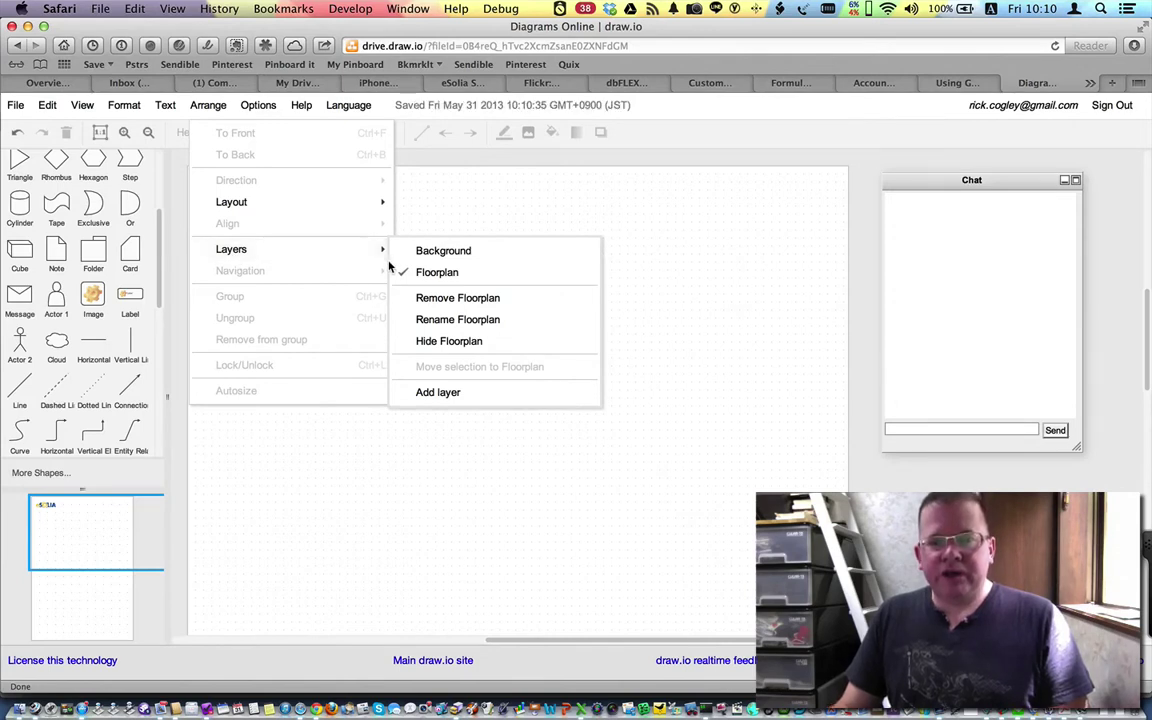
Place a rectangle about 433x248 below the logo and label it 'Floorplan'
{"action": "left_click", "coordinate": [643, 283]}
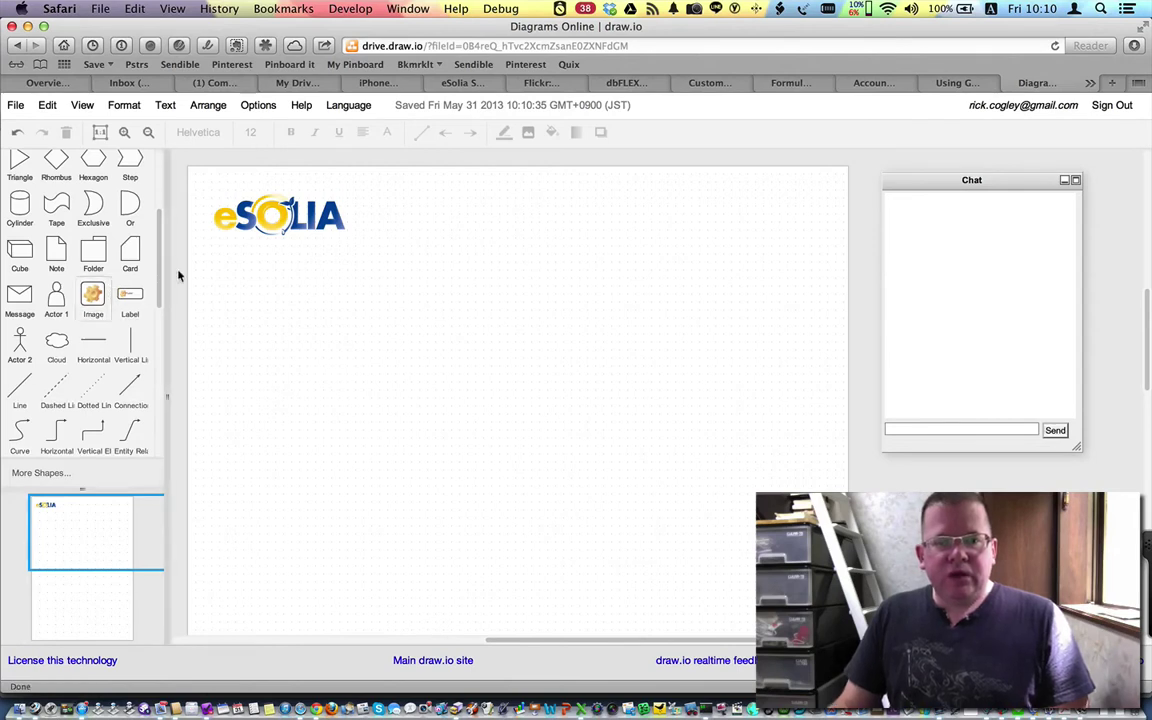
{"action": "scroll", "coordinate": [110, 263], "scroll_direction": "up", "scroll_amount": 3}
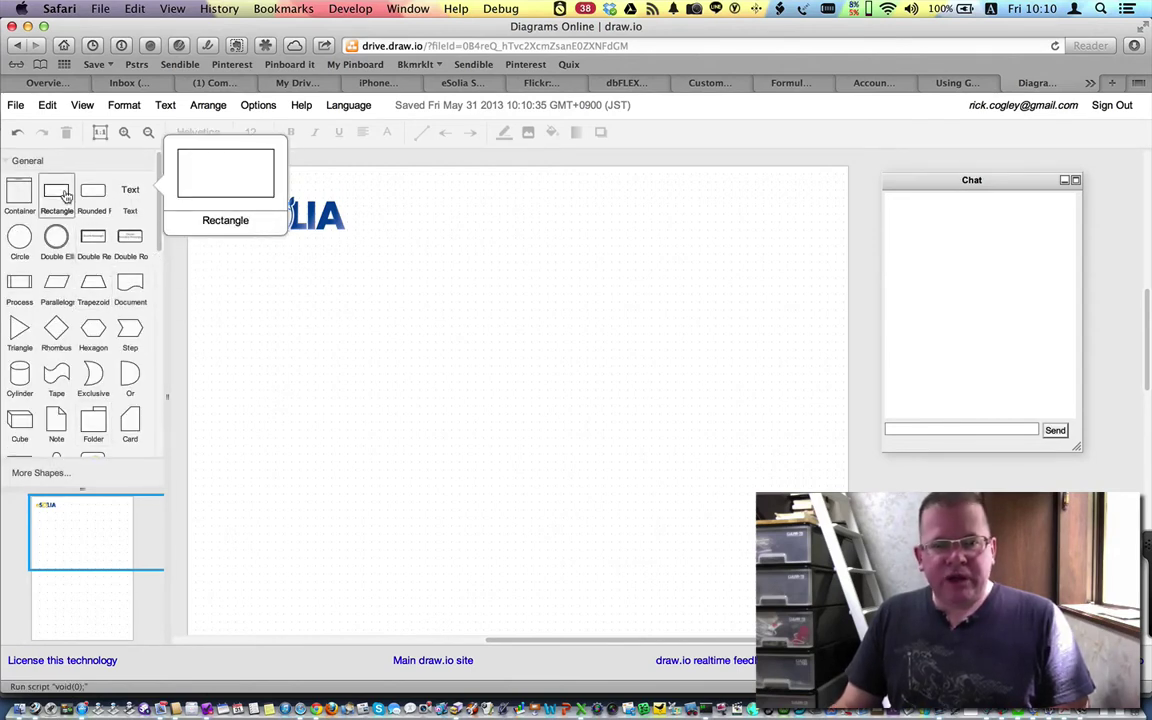
{"action": "left_click_drag", "start_coordinate": [58, 195], "coordinate": [293, 291]}
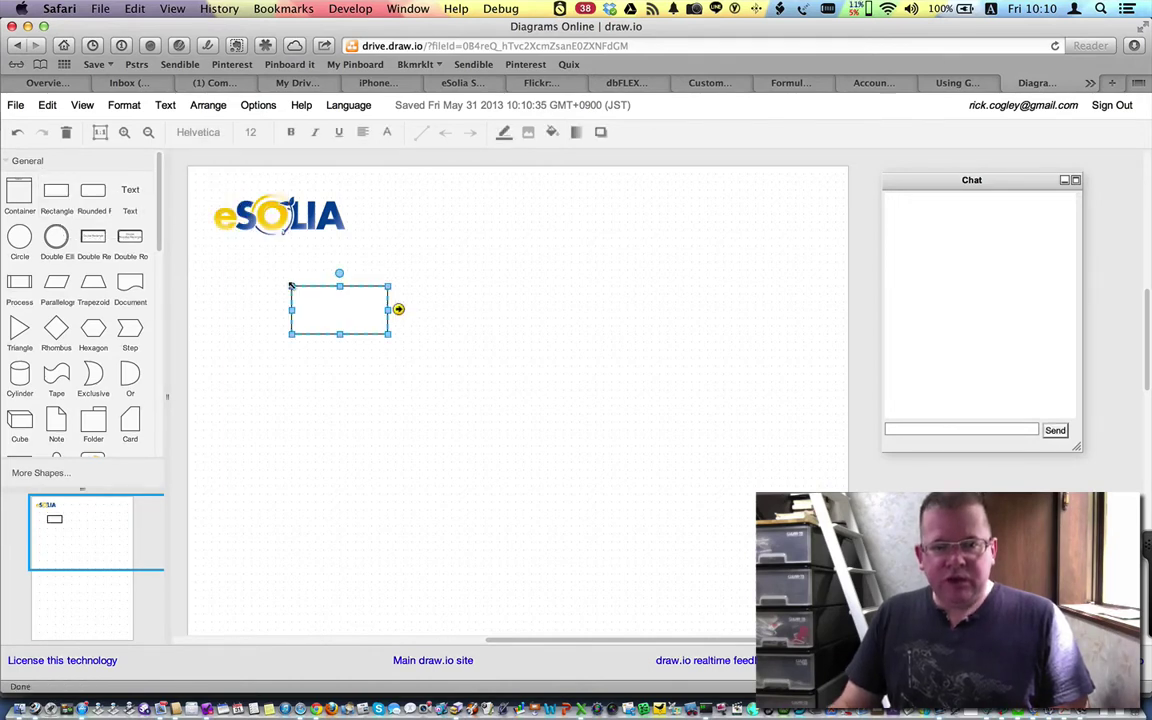
{"action": "left_click_drag", "start_coordinate": [389, 334], "coordinate": [580, 422]}
{"action": "left_click_drag", "start_coordinate": [753, 540], "coordinate": [724, 534]}
{"action": "double_click", "coordinate": [544, 455]}
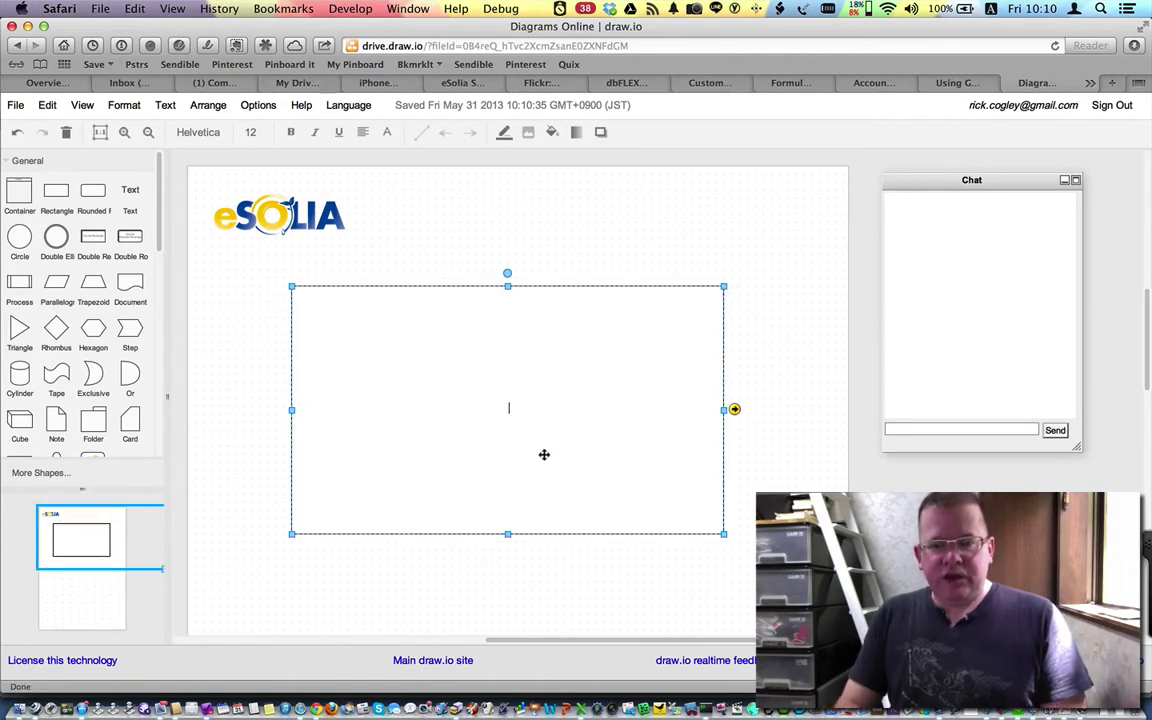
{"action": "type", "text": "Floorplan"}
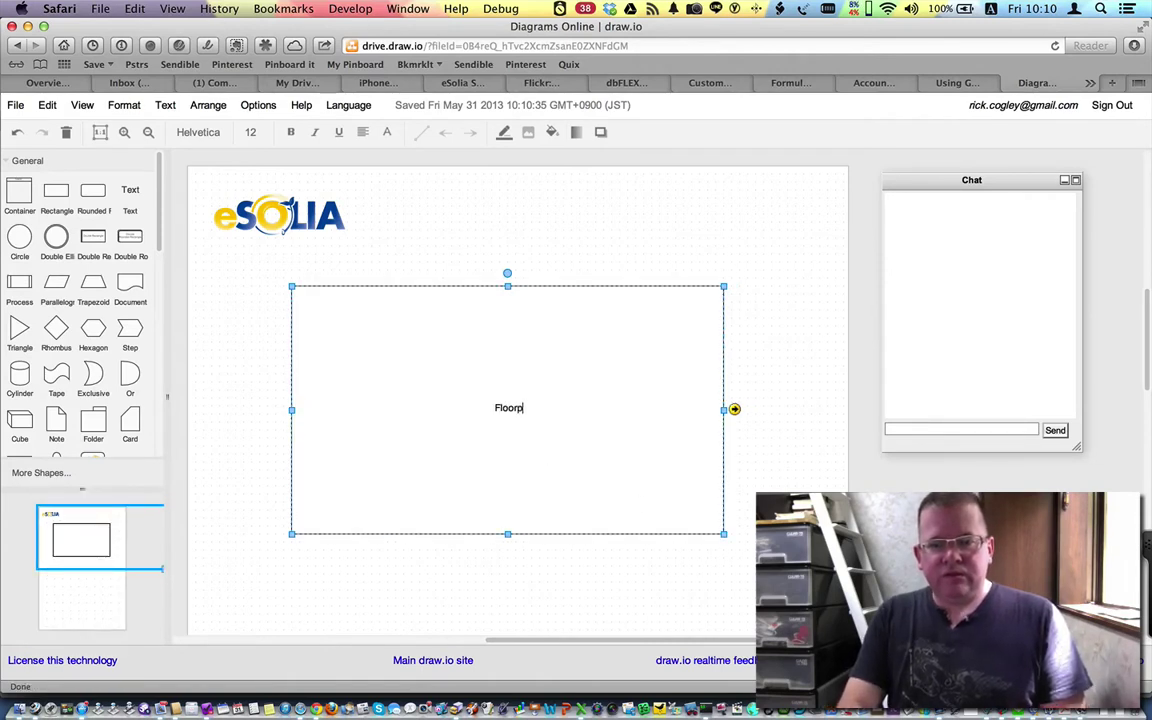
{"action": "left_click", "coordinate": [649, 280]}
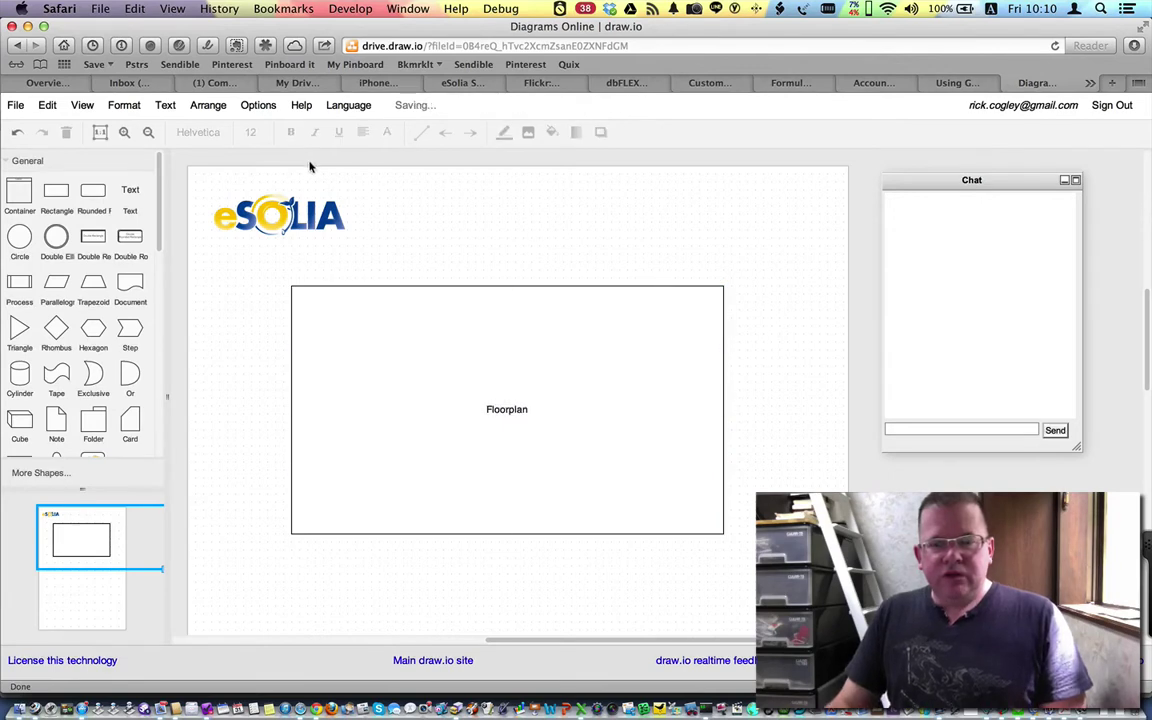
Make the hidden Floorplan layer visible again from the Arrange > Layers menu
{"action": "left_click", "coordinate": [200, 107]}
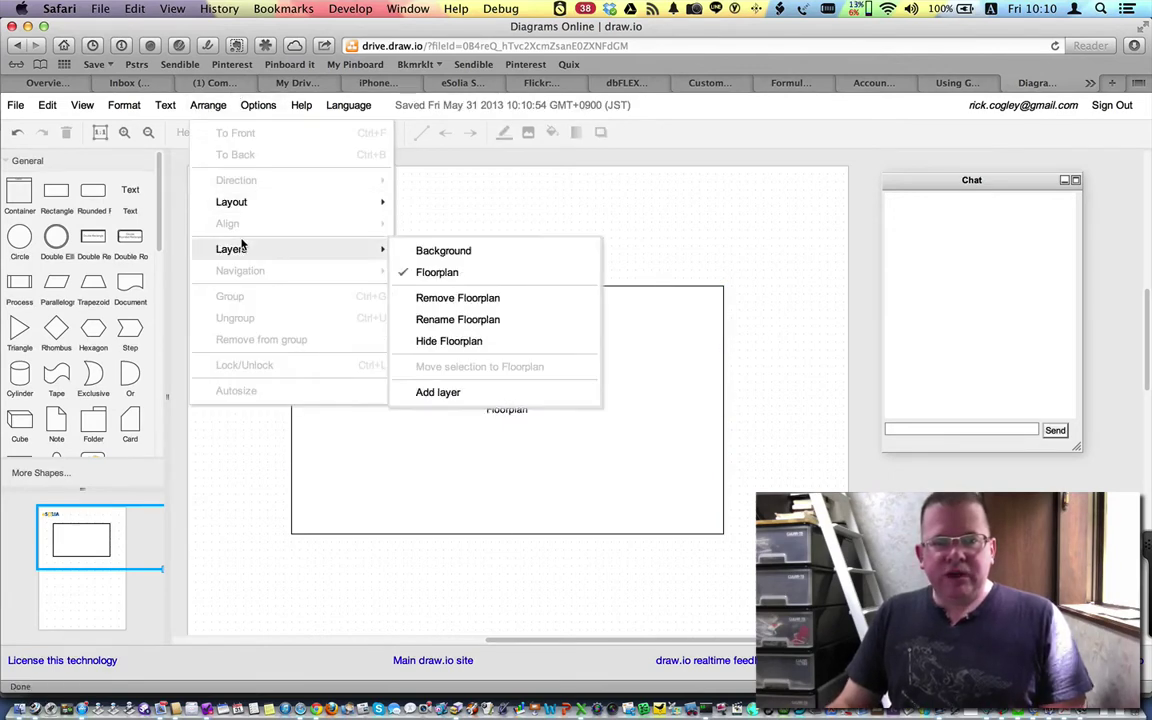
{"action": "left_click", "coordinate": [451, 342]}
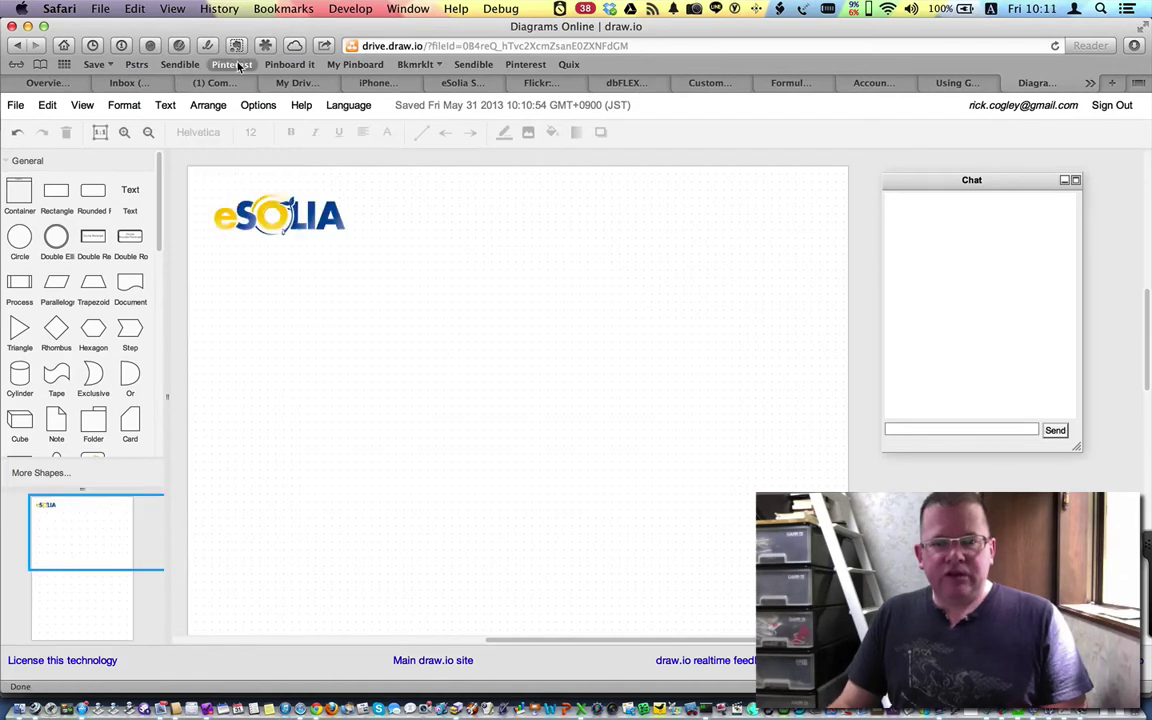
{"action": "left_click", "coordinate": [200, 107]}
{"action": "mouse_move", "coordinate": [258, 250]}
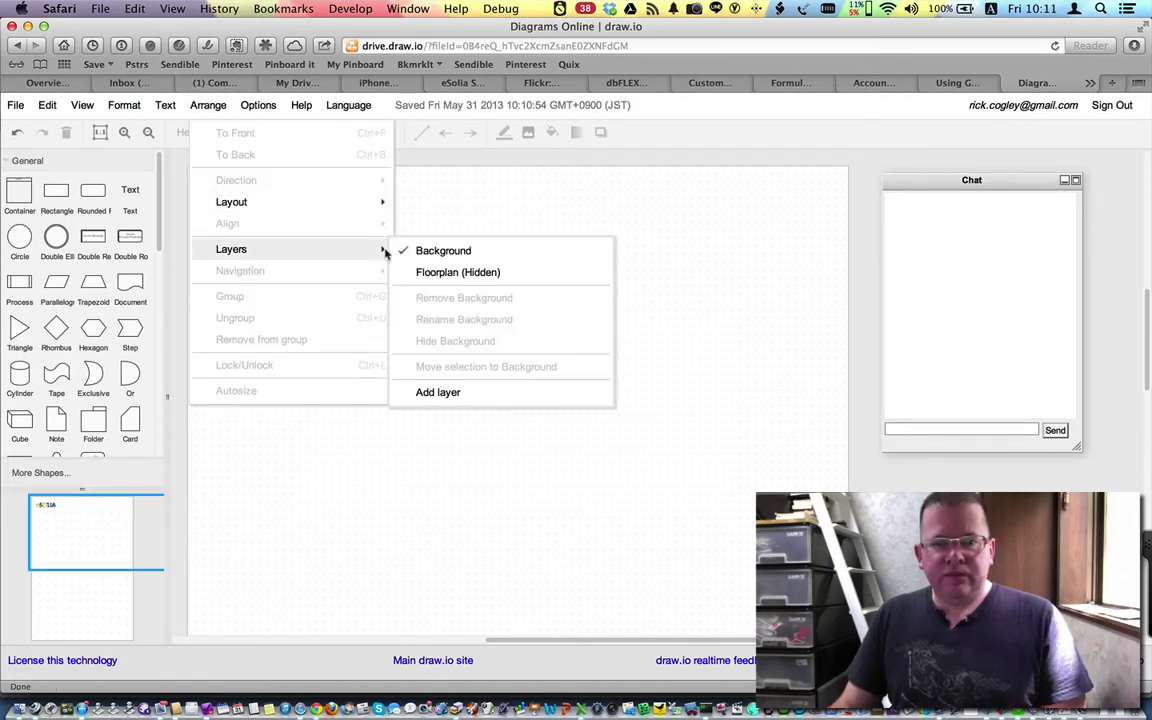
{"action": "left_click", "coordinate": [437, 271]}
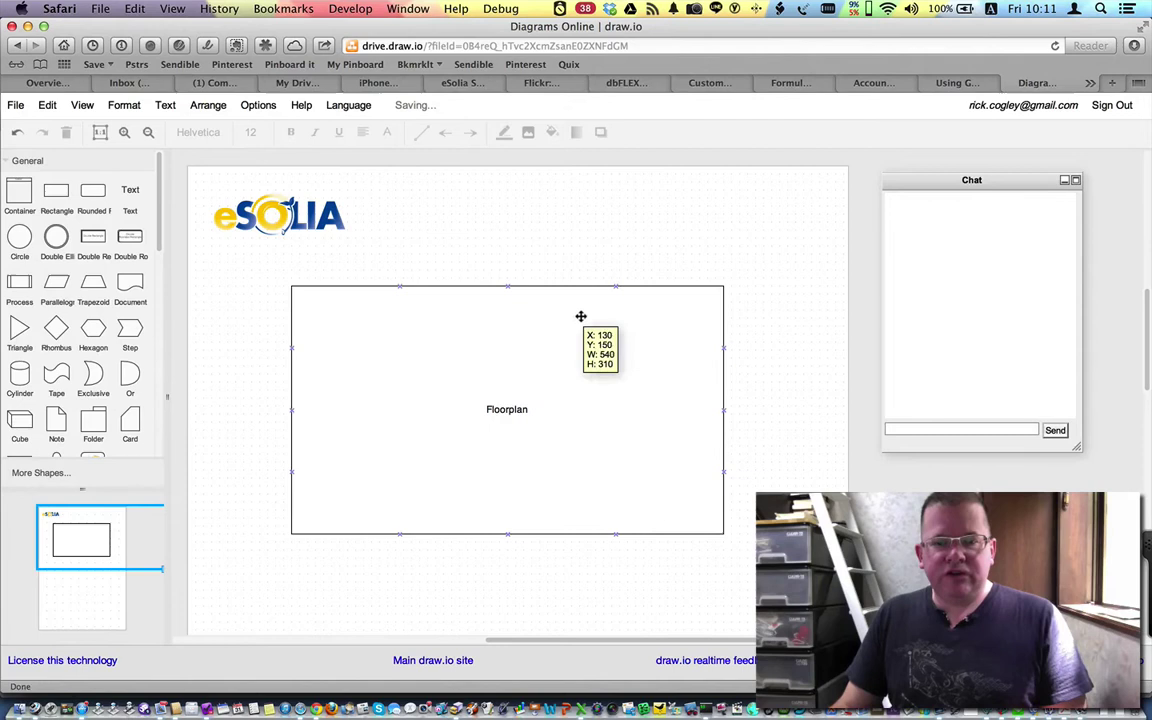
Nudge the Floorplan rectangle slightly right and down to X 140, Y 160 and lock it
{"action": "left_click", "coordinate": [603, 399]}
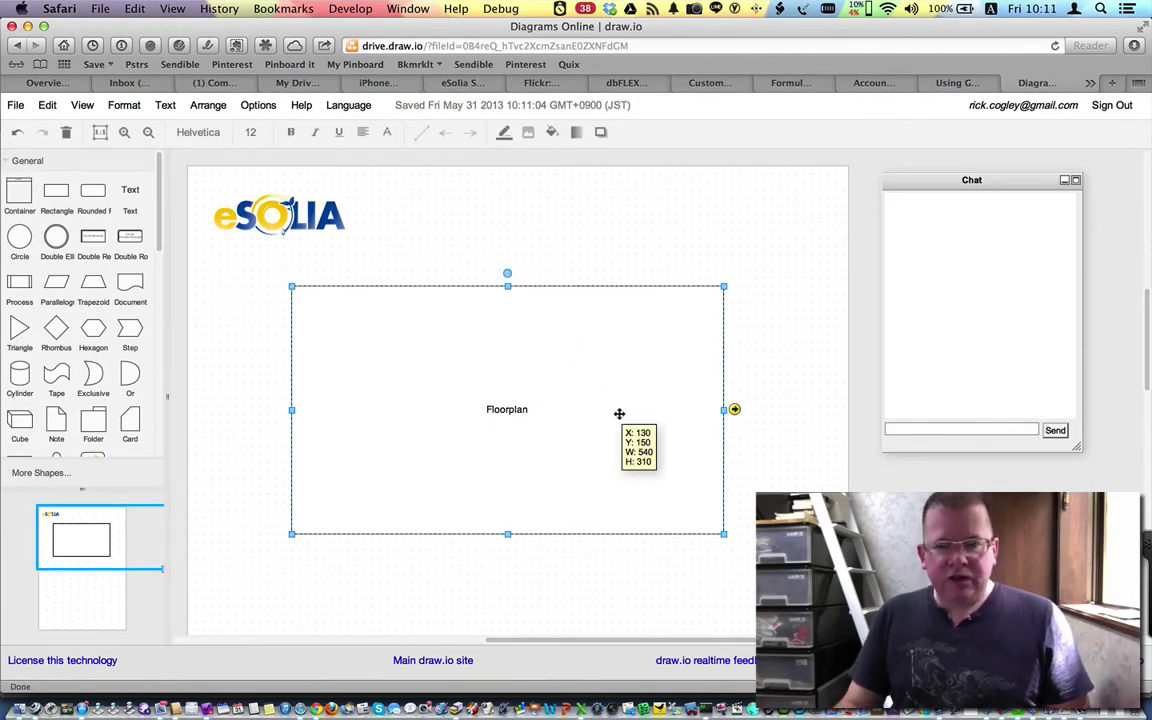
{"action": "left_click_drag", "start_coordinate": [619, 413], "coordinate": [627, 417]}
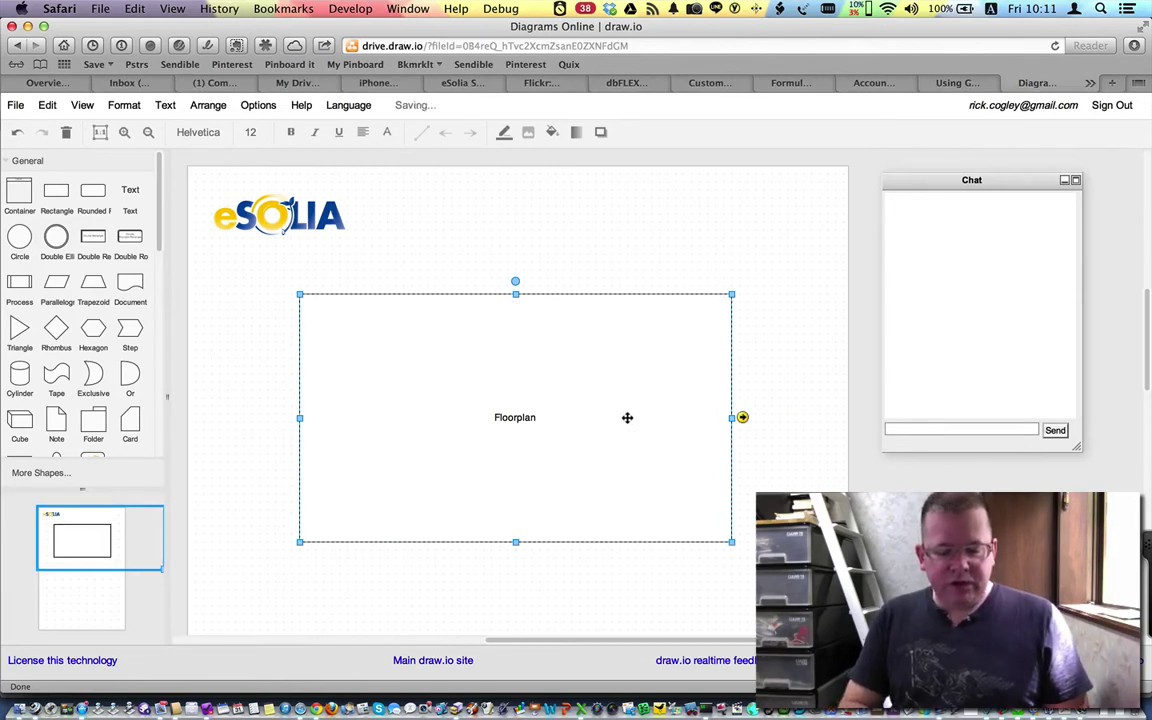
{"action": "key", "text": "Escape"}
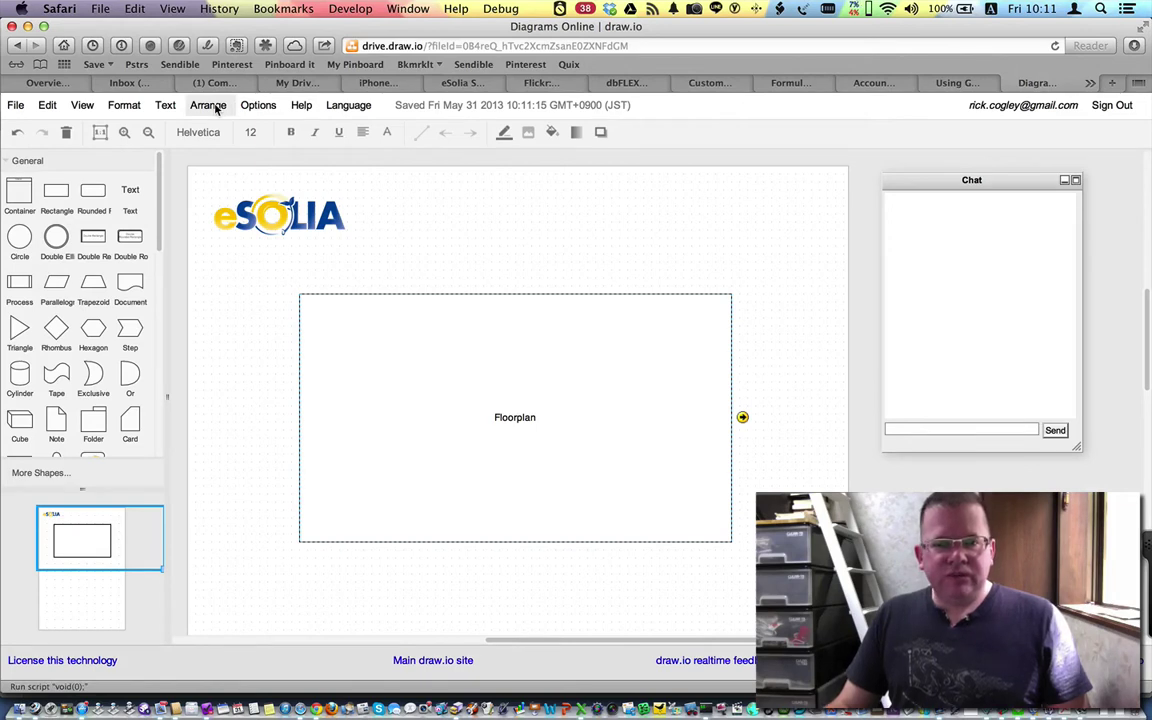
Add a new Layer 2 to the diagram and rename it 'Annotations'
{"action": "left_click", "coordinate": [210, 105]}
{"action": "mouse_move", "coordinate": [238, 255]}
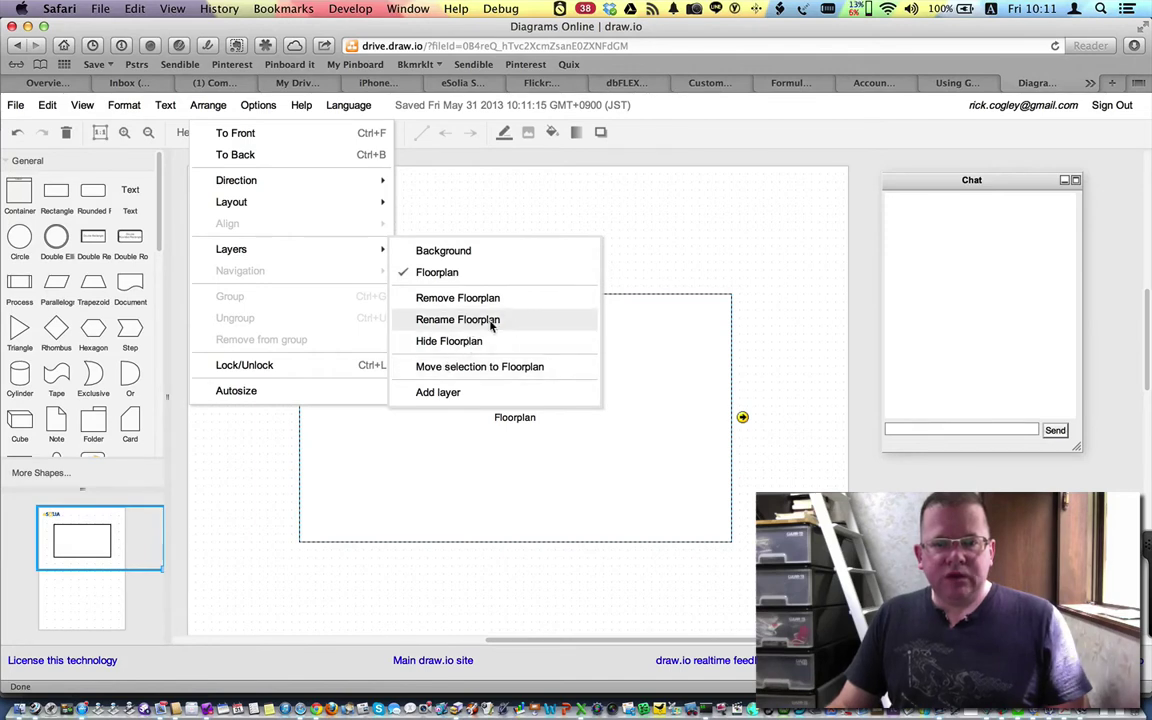
{"action": "left_click", "coordinate": [446, 392]}
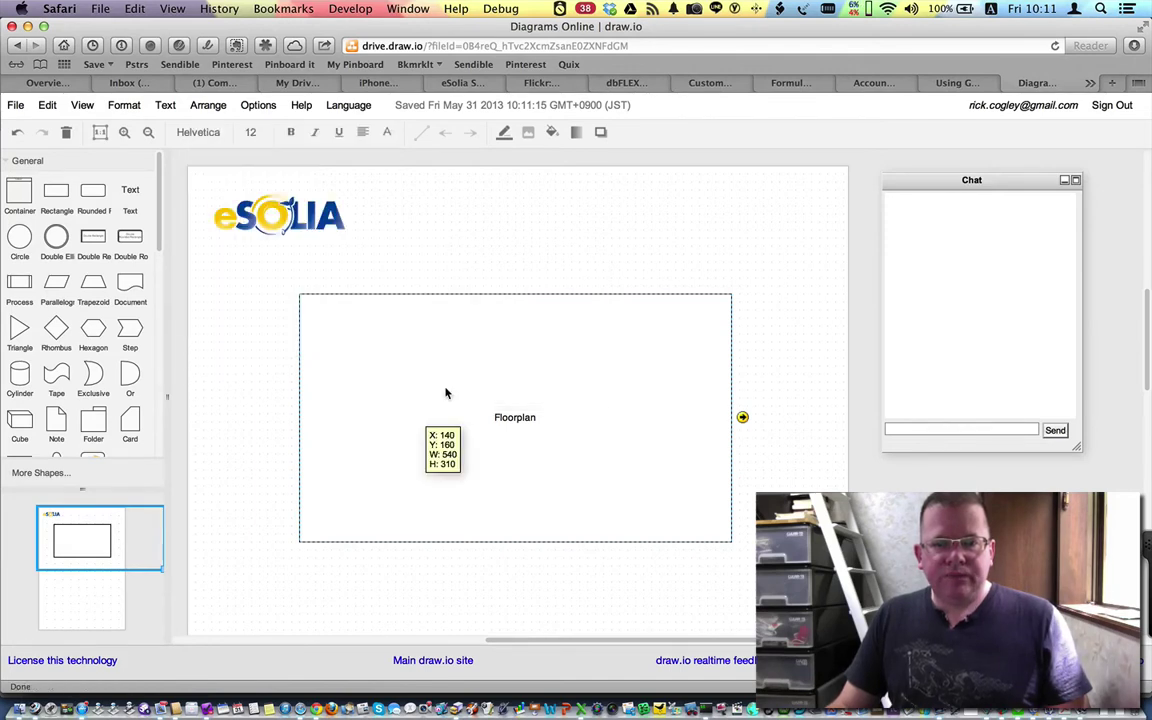
{"action": "left_click", "coordinate": [208, 105]}
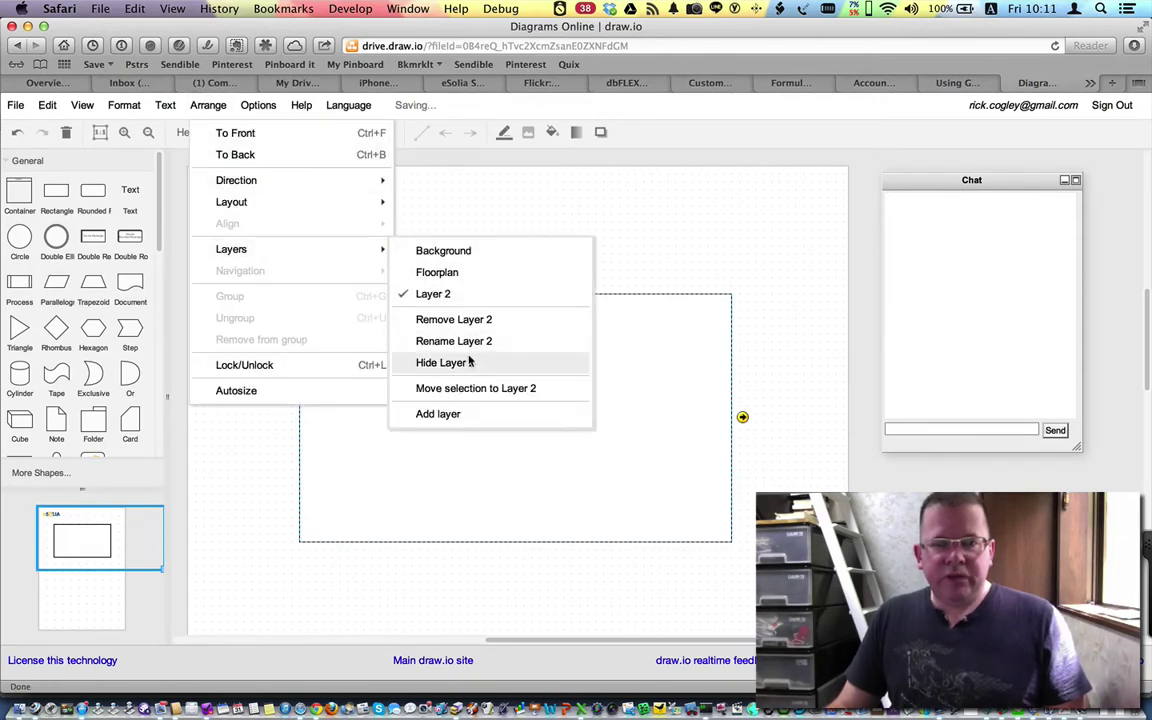
{"action": "left_click", "coordinate": [454, 341]}
{"action": "type", "text": "Annotations"}
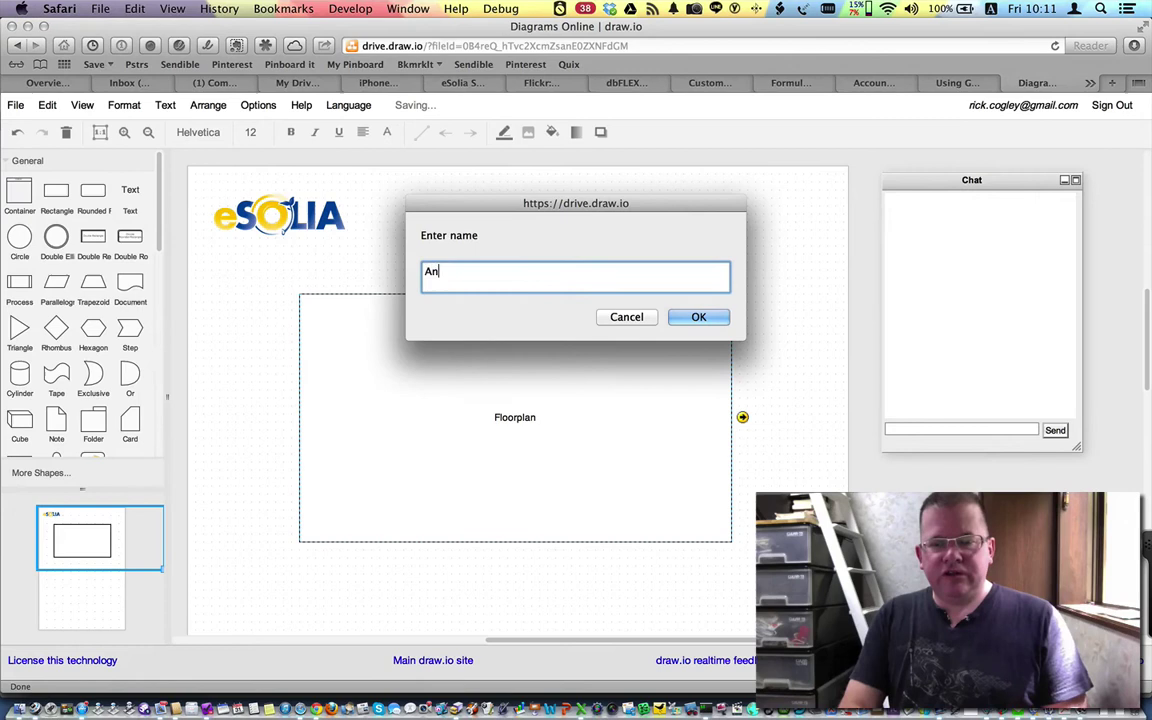
{"action": "left_click", "coordinate": [676, 322]}
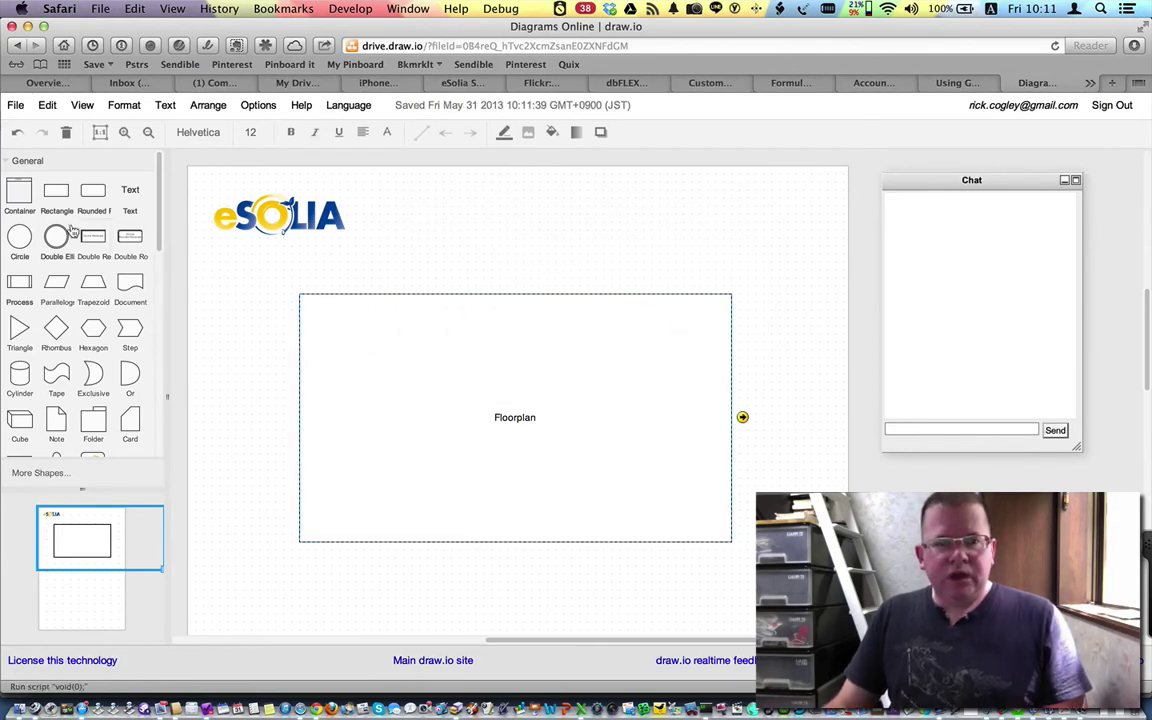
Place a rounded rectangle left of the floorplan and fill it dark red 660000
{"action": "left_click_drag", "start_coordinate": [95, 196], "coordinate": [231, 368]}
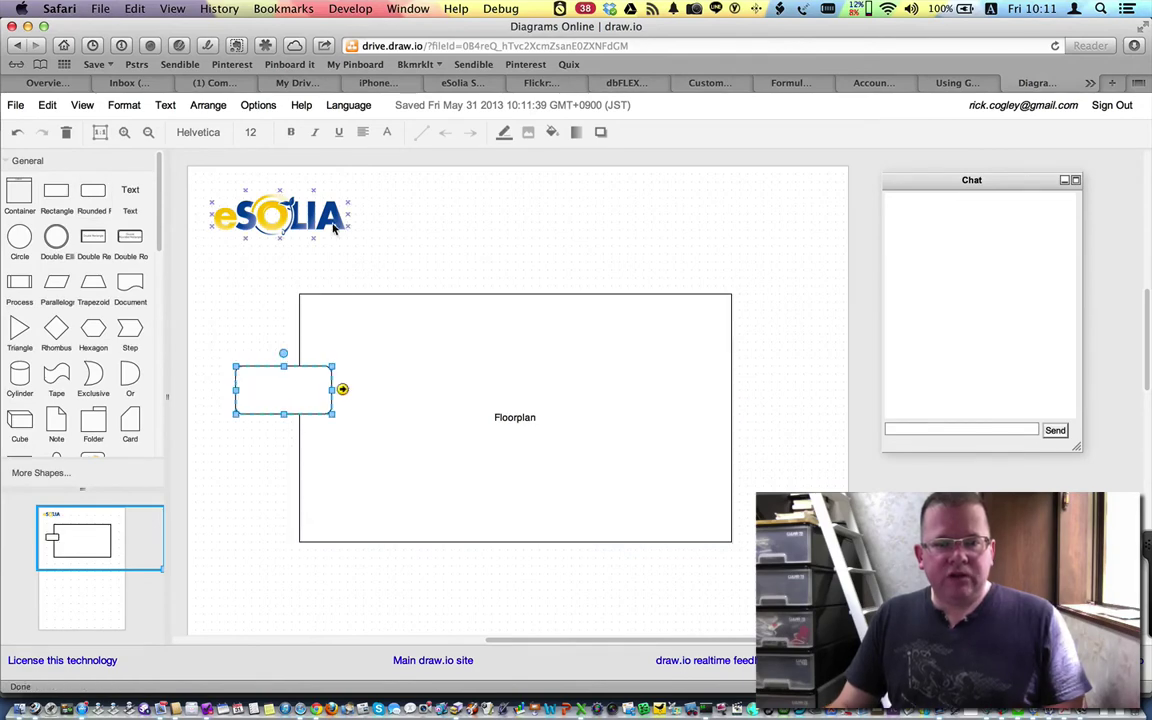
{"action": "left_click", "coordinate": [552, 132]}
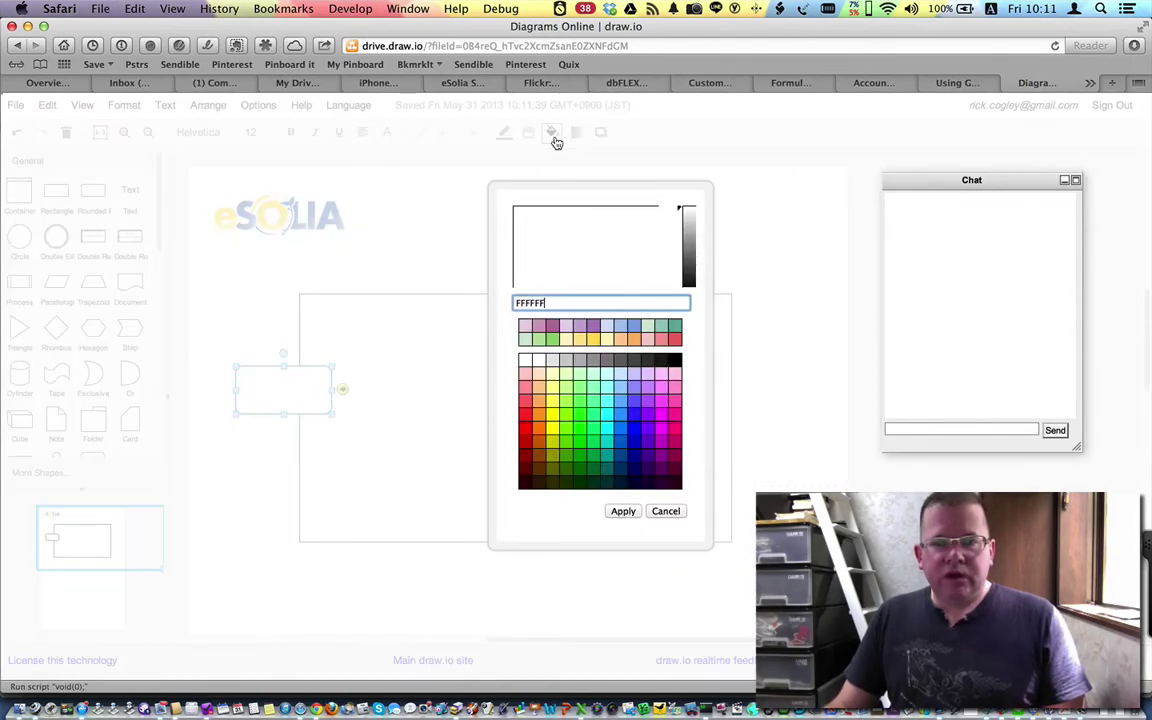
{"action": "left_click", "coordinate": [525, 469]}
{"action": "left_click", "coordinate": [623, 511]}
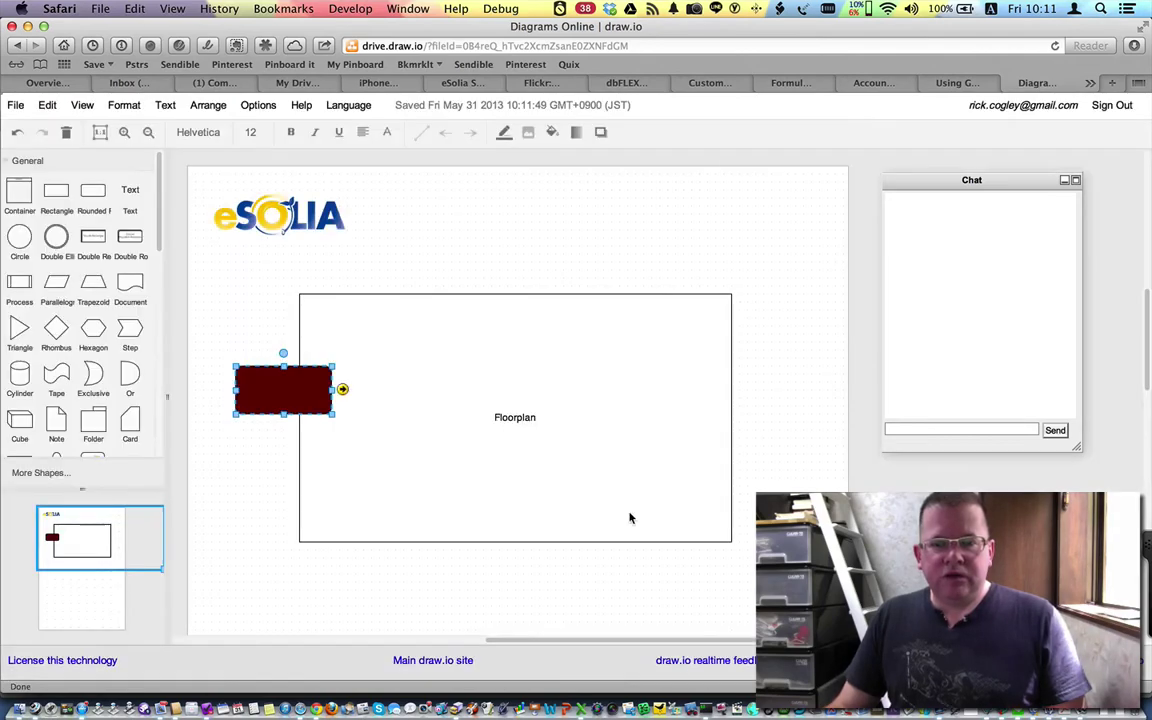
{"action": "left_click", "coordinate": [504, 133]}
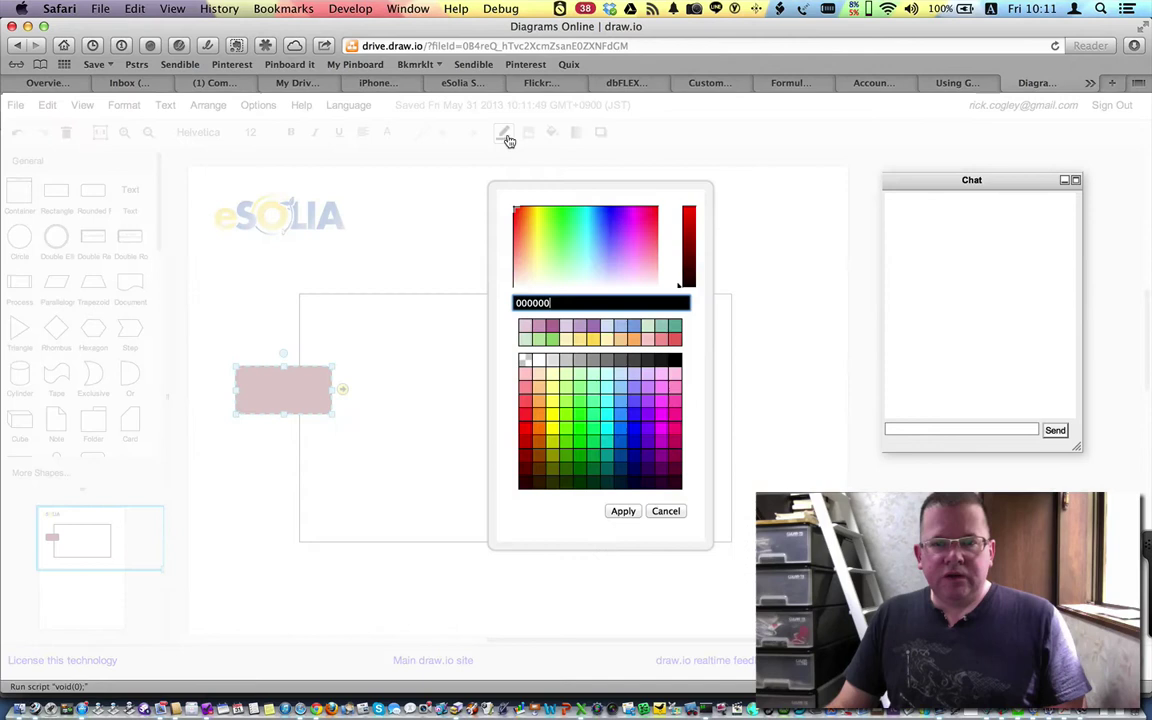
{"action": "left_click", "coordinate": [625, 517]}
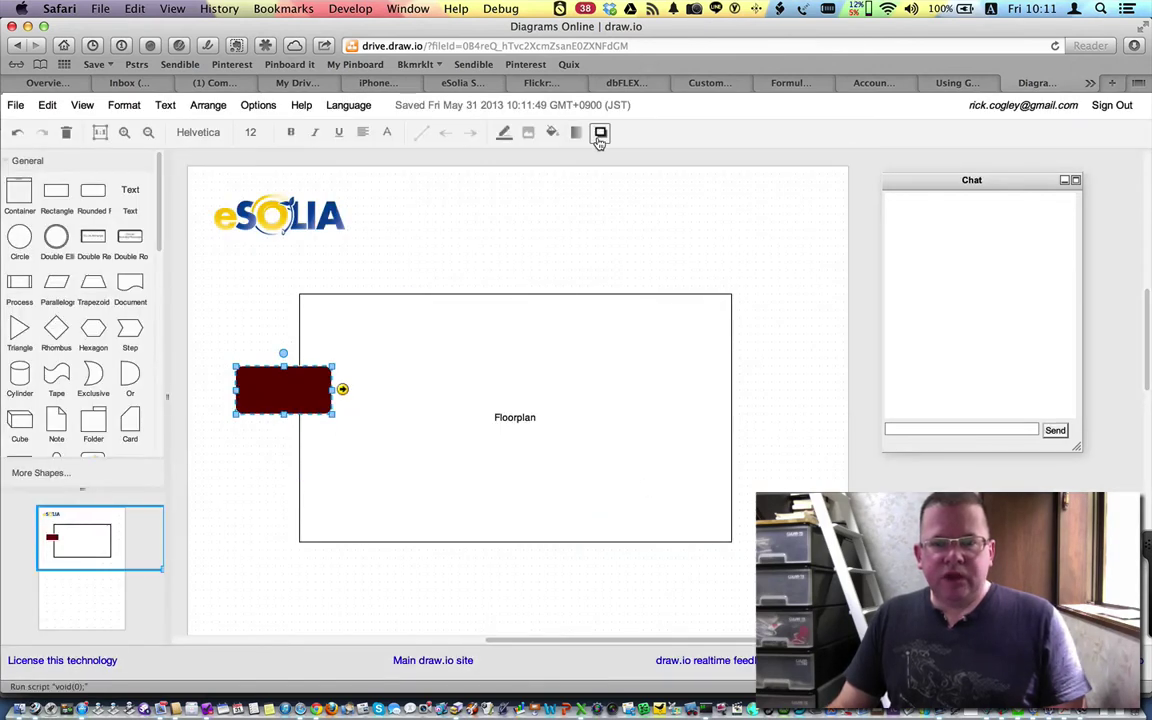
{"action": "left_click", "coordinate": [433, 263]}
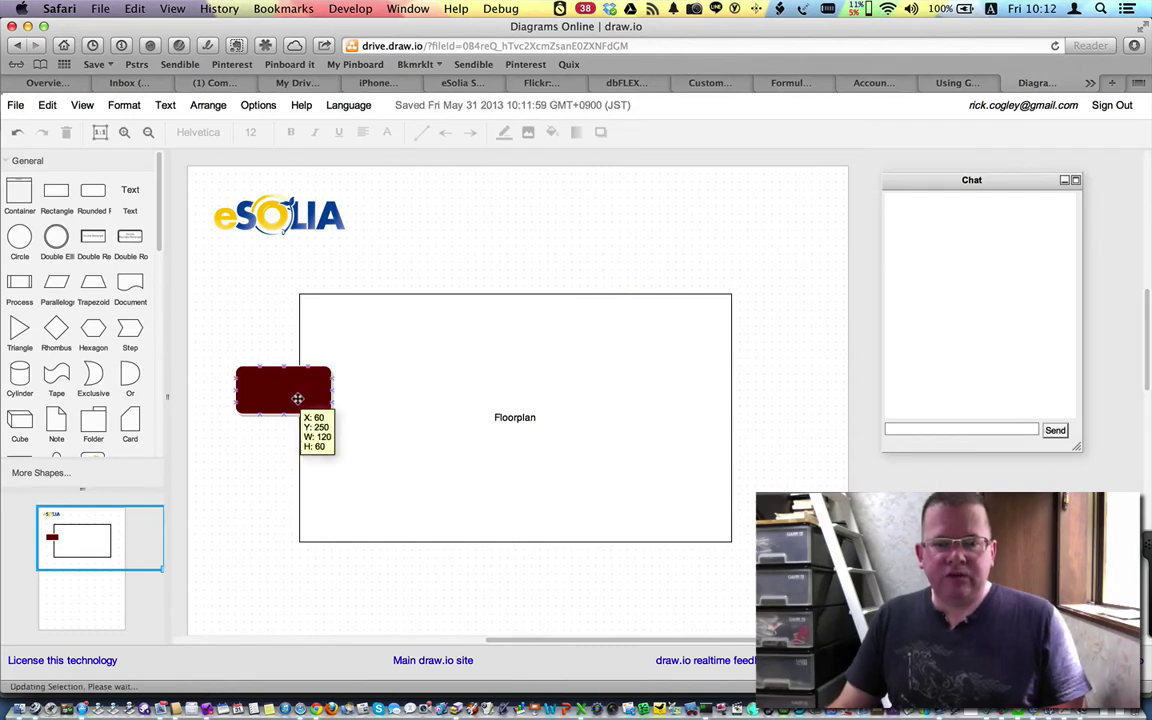
Shift the red box up and left, then give it a white FFFFFF 'My annotation' label
{"action": "left_click_drag", "start_coordinate": [297, 398], "coordinate": [286, 392]}
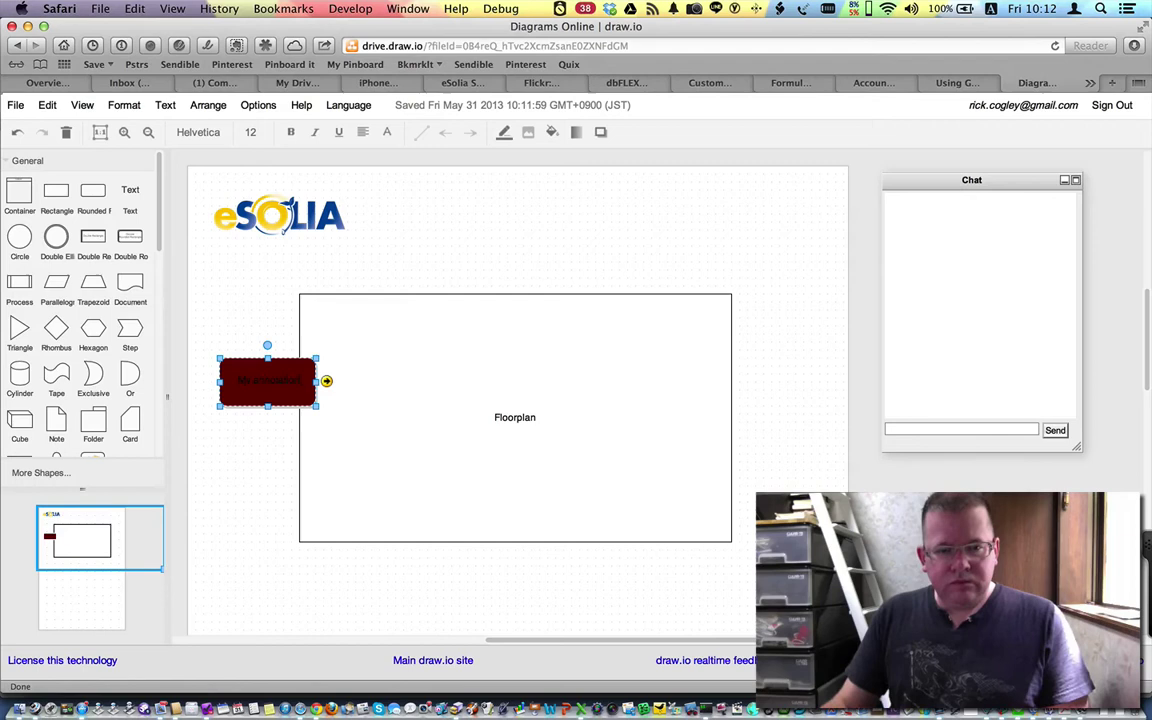
{"action": "left_click", "coordinate": [369, 288]}
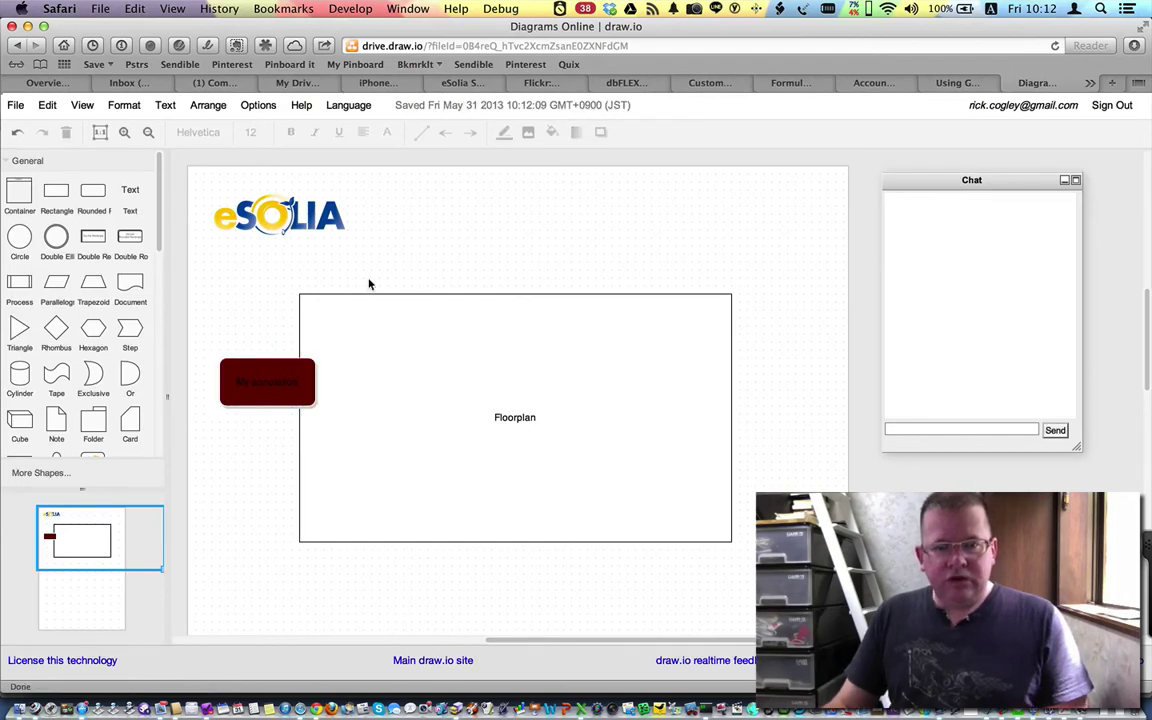
{"action": "double_click", "coordinate": [275, 385]}
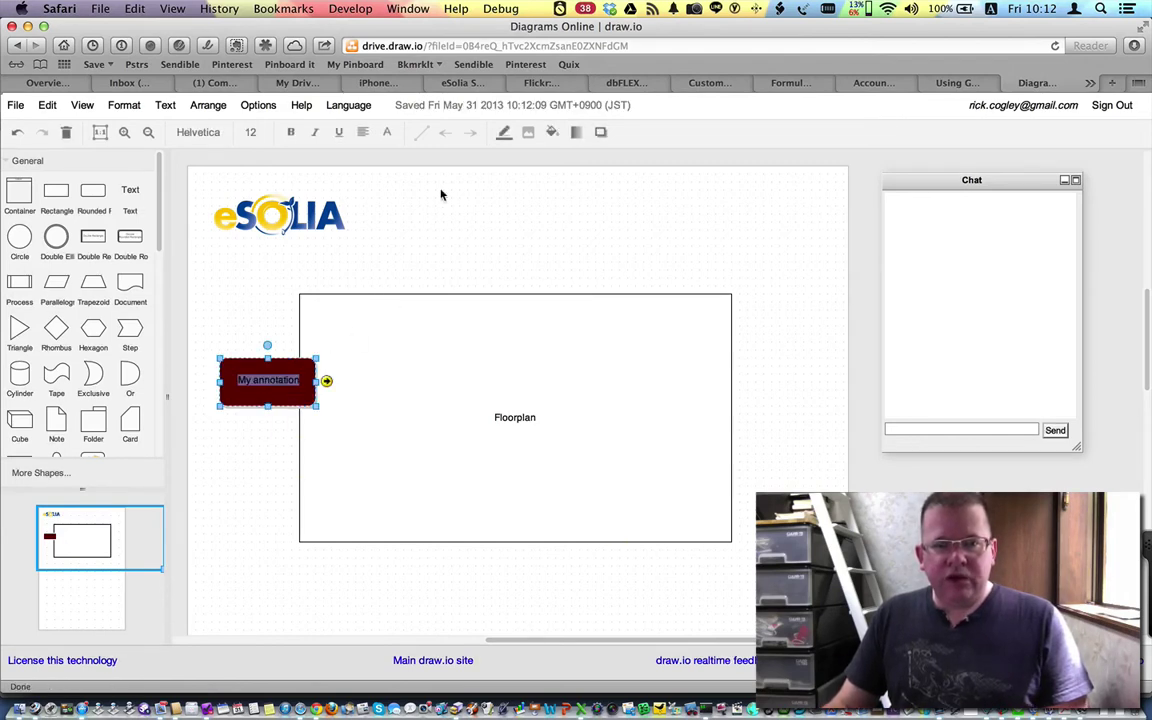
{"action": "left_click", "coordinate": [385, 135]}
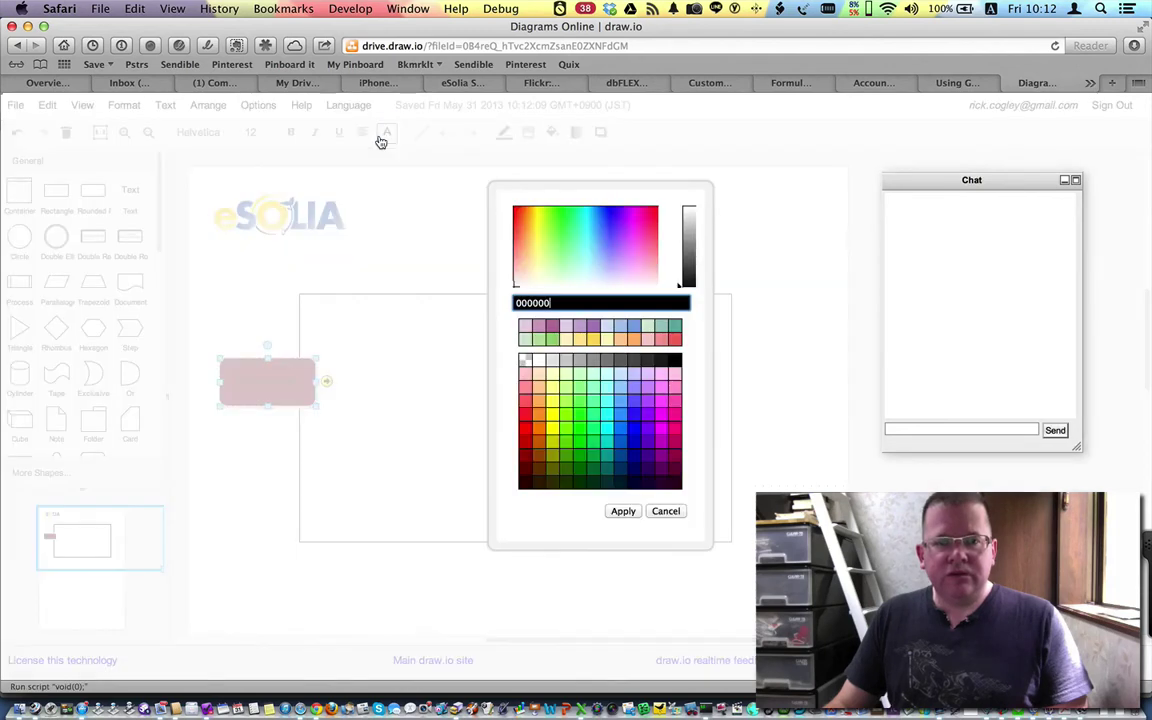
{"action": "left_click", "coordinate": [536, 362]}
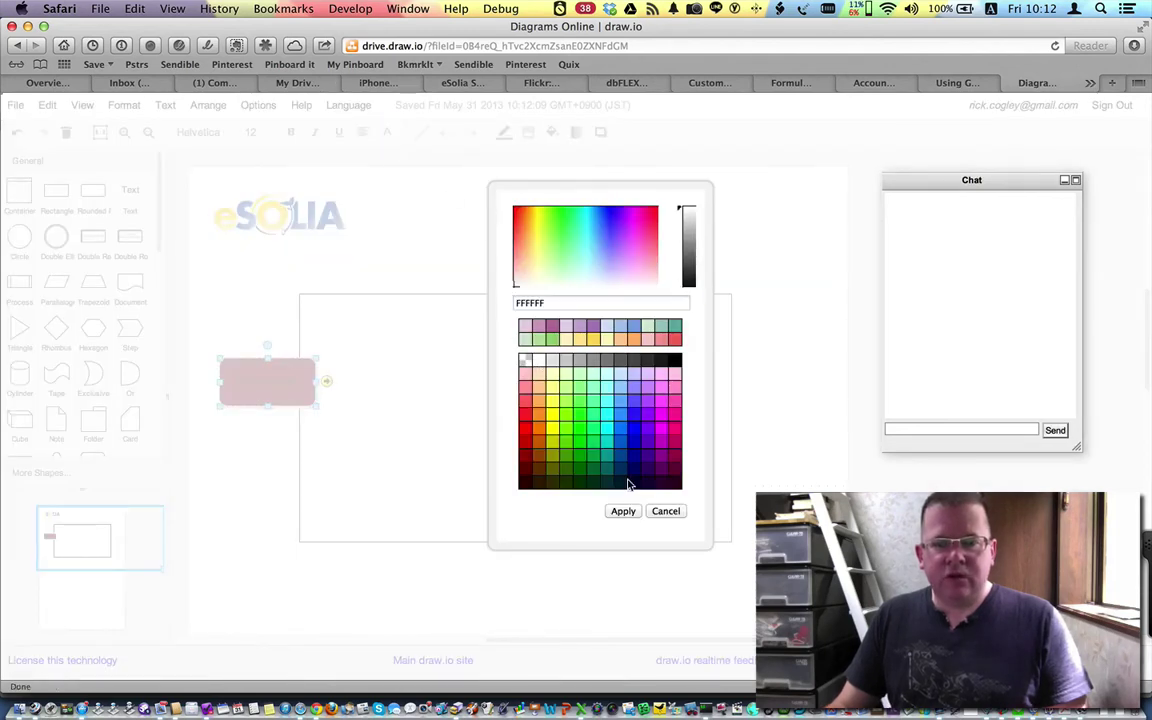
{"action": "left_click", "coordinate": [623, 511]}
{"action": "left_click", "coordinate": [234, 507]}
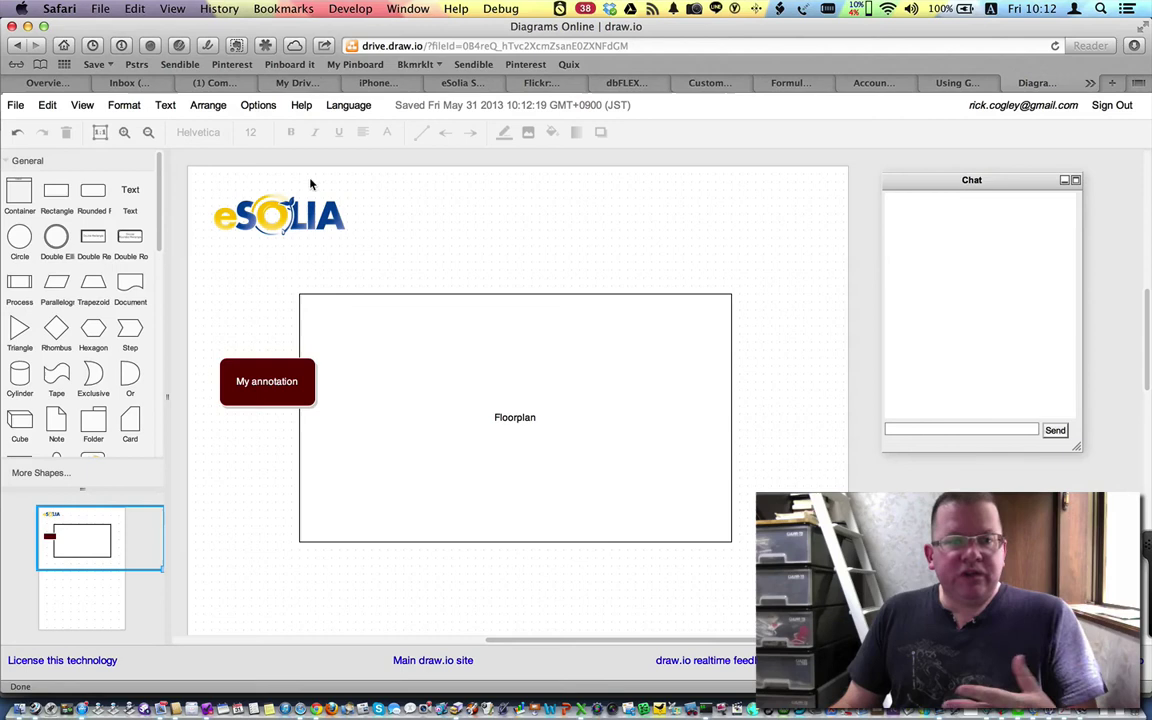
{"action": "left_click", "coordinate": [207, 106]}
{"action": "mouse_move", "coordinate": [259, 259]}
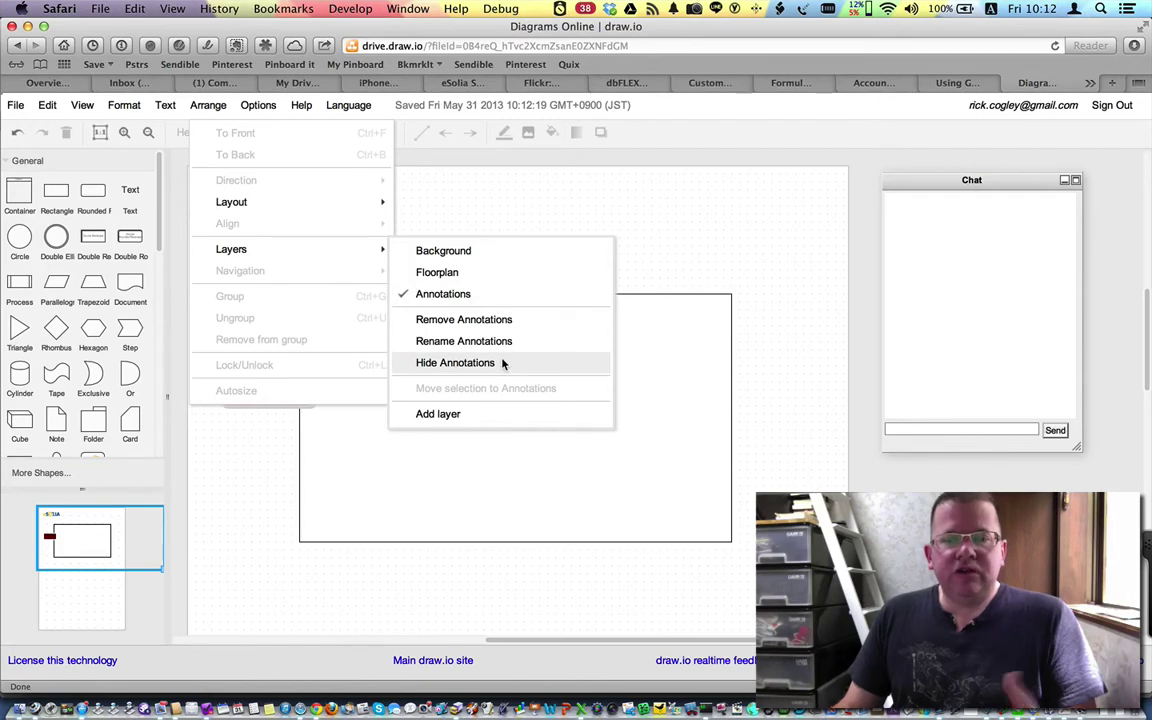
{"action": "left_click", "coordinate": [719, 230]}
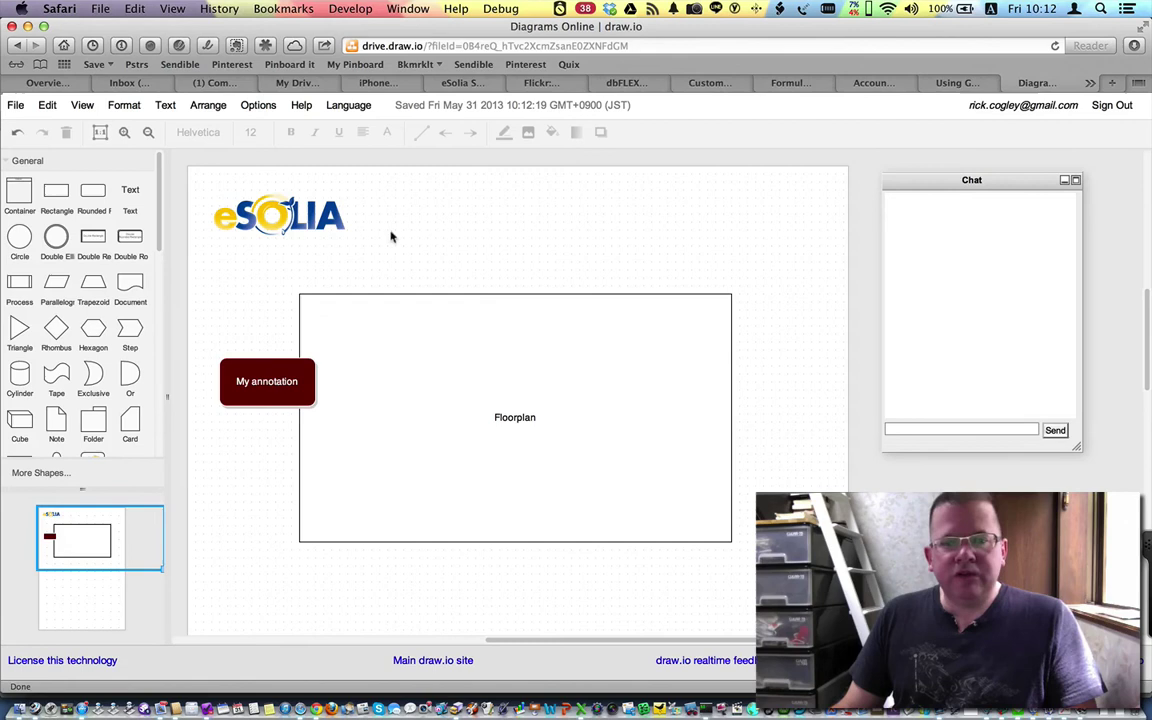
{"action": "left_click", "coordinate": [553, 413]}
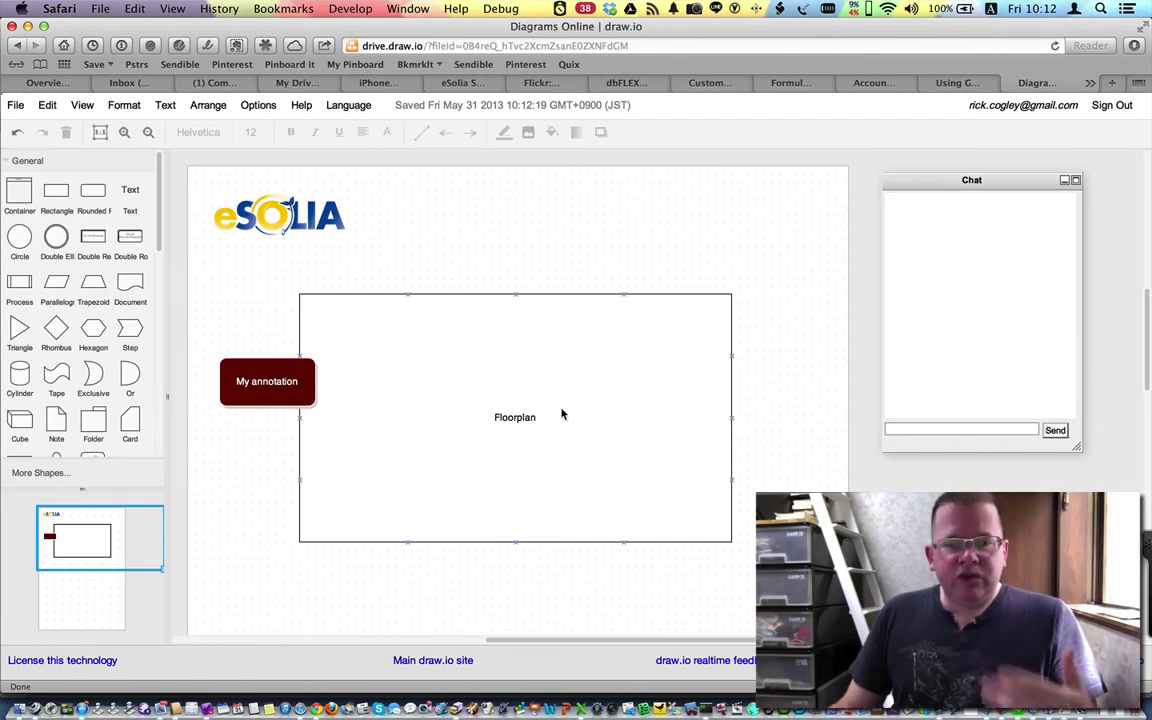
{"action": "mouse_move", "coordinate": [561, 413]}
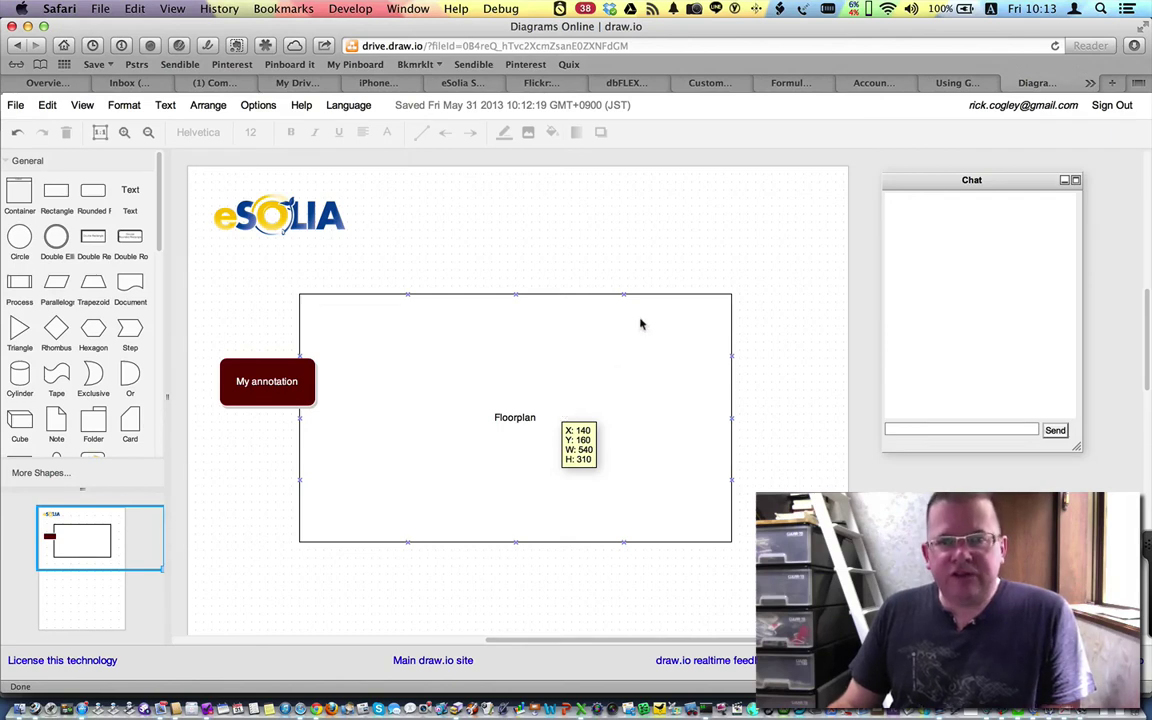
{"action": "left_click", "coordinate": [654, 232]}
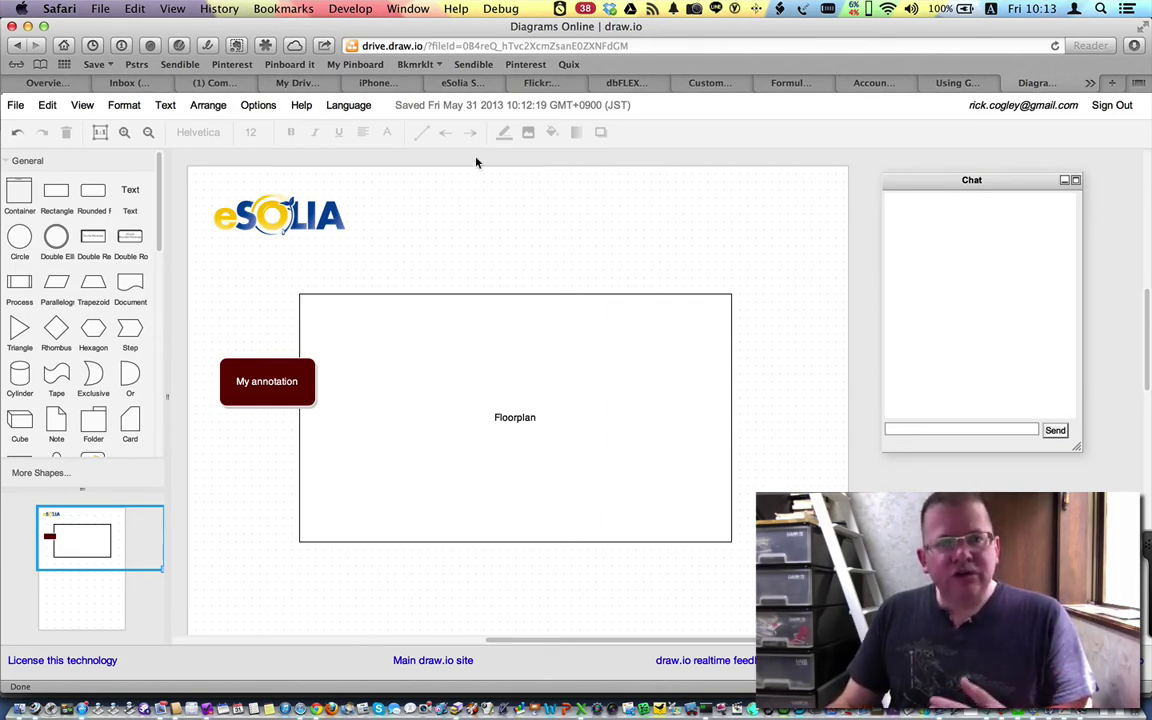
{"action": "left_click", "coordinate": [212, 106]}
{"action": "mouse_move", "coordinate": [250, 252]}
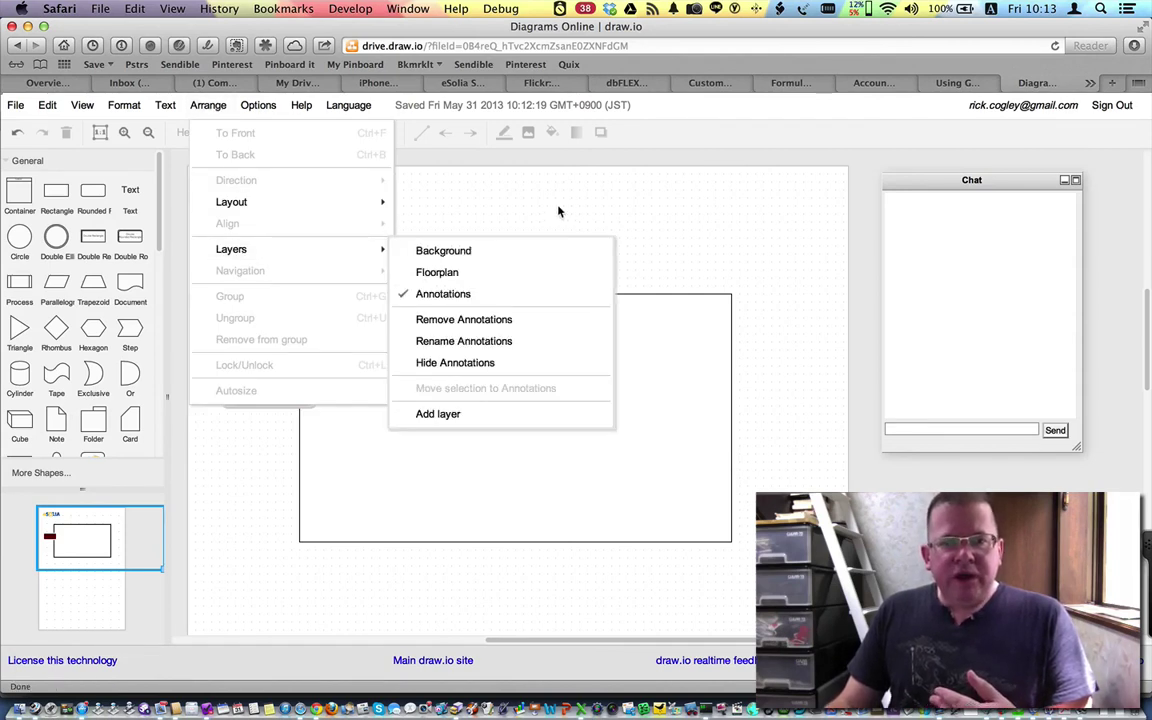
{"action": "left_click", "coordinate": [674, 167]}
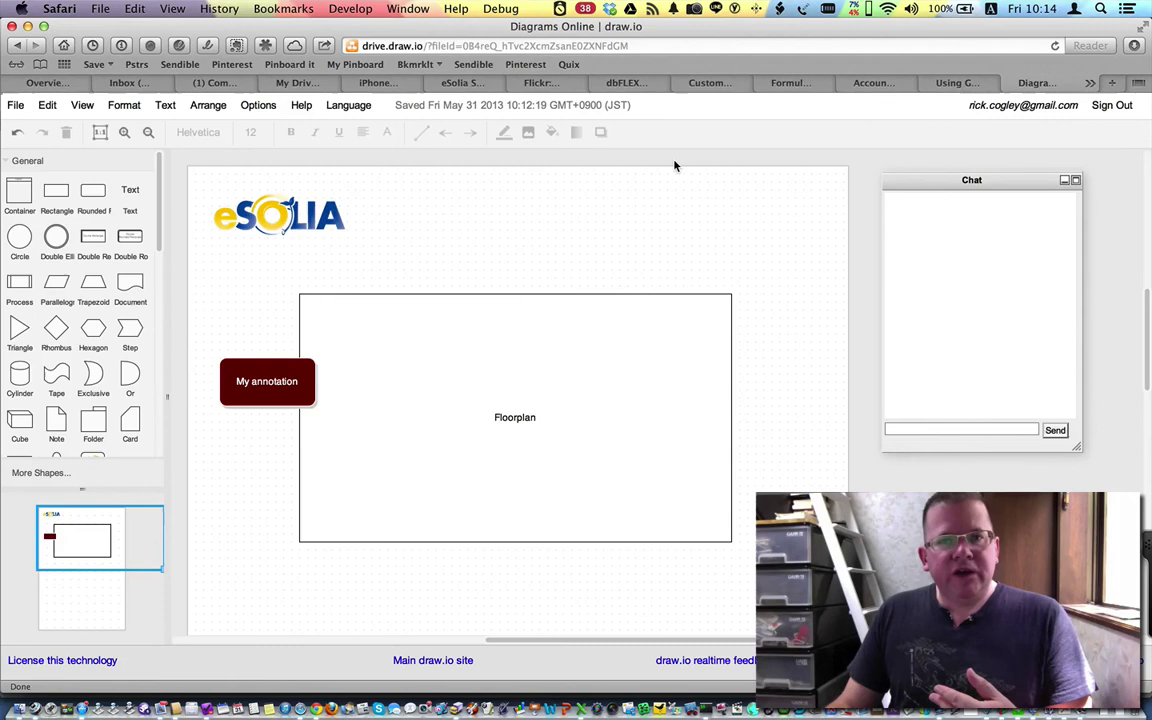